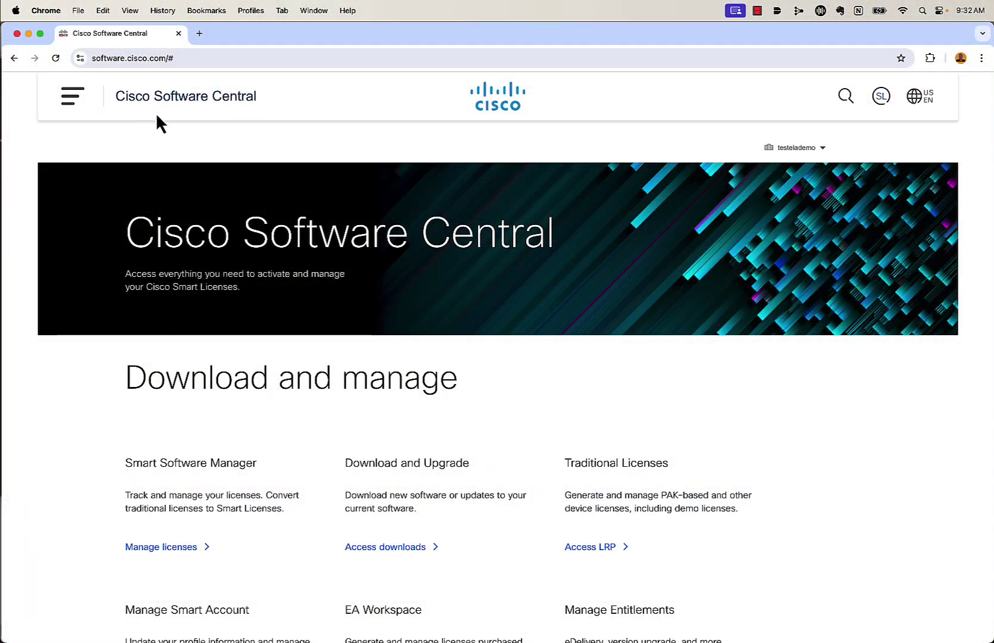
Step: Open Manage licenses to reach the Smart Software Licensing alerts showing Insufficient Licenses records
{"action": "scroll", "coordinate": [193, 224], "scroll_direction": "down", "scroll_amount": 3}
{"action": "scroll", "coordinate": [193, 231], "scroll_direction": "down", "scroll_amount": 5}
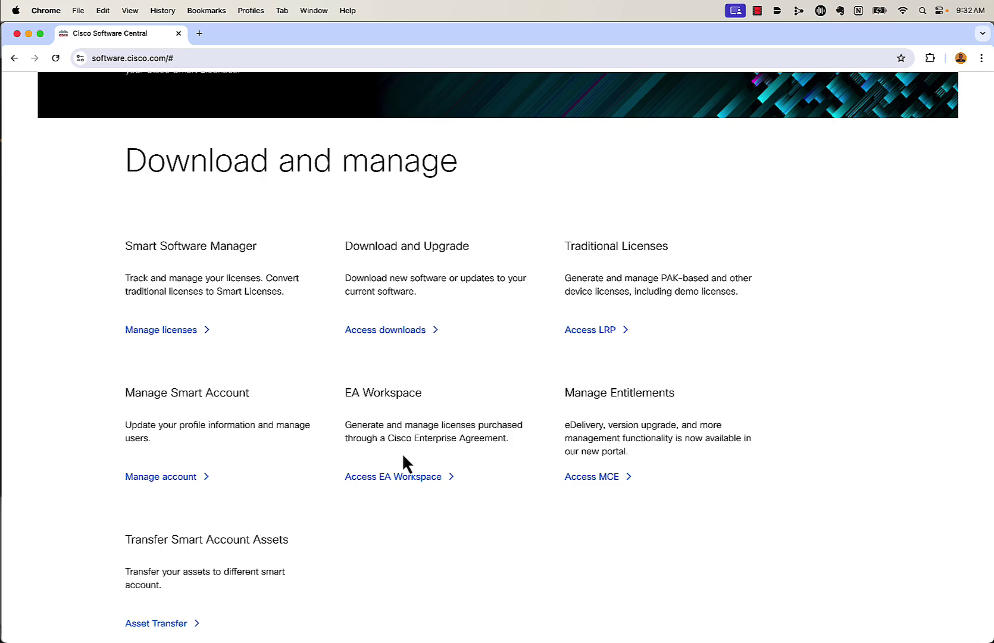
{"action": "scroll", "coordinate": [387, 448], "scroll_direction": "up", "scroll_amount": 1}
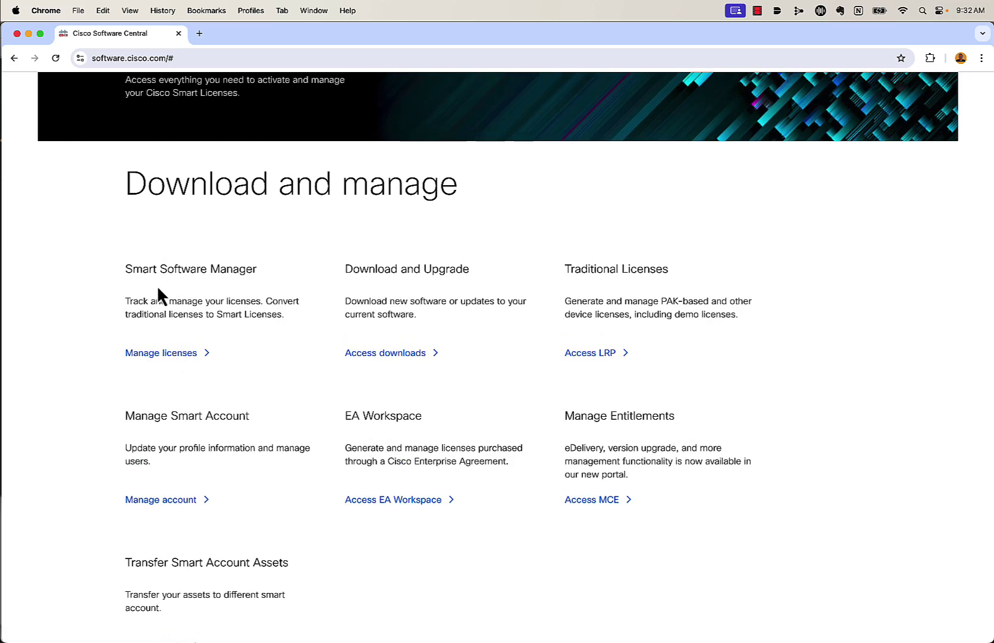
{"action": "left_click", "coordinate": [160, 357]}
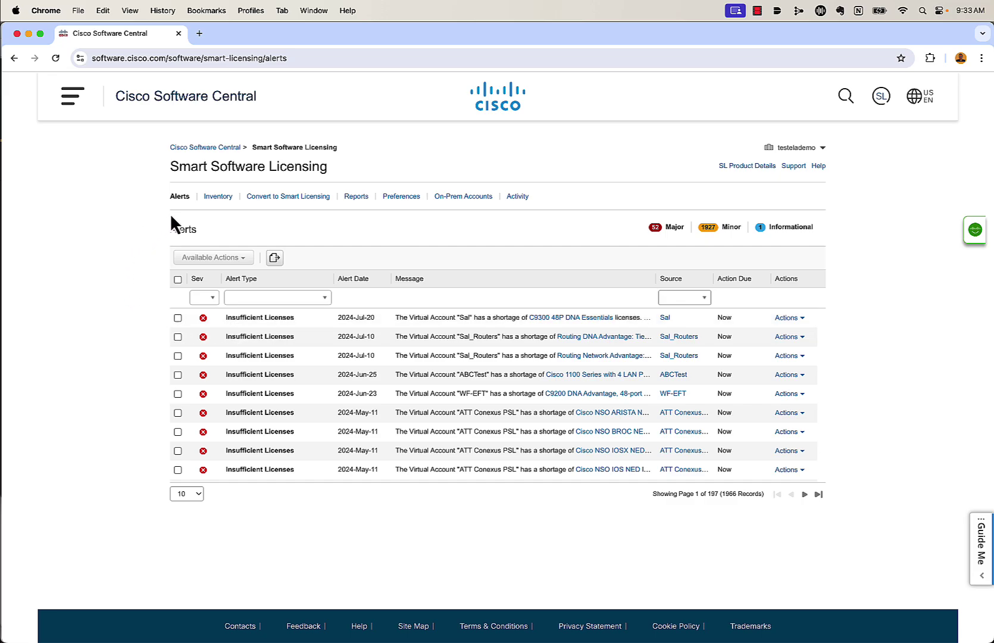
Step: Show the Inventory with the Virtual Account filter cleared and DEFAULT selected
{"action": "left_click", "coordinate": [219, 197]}
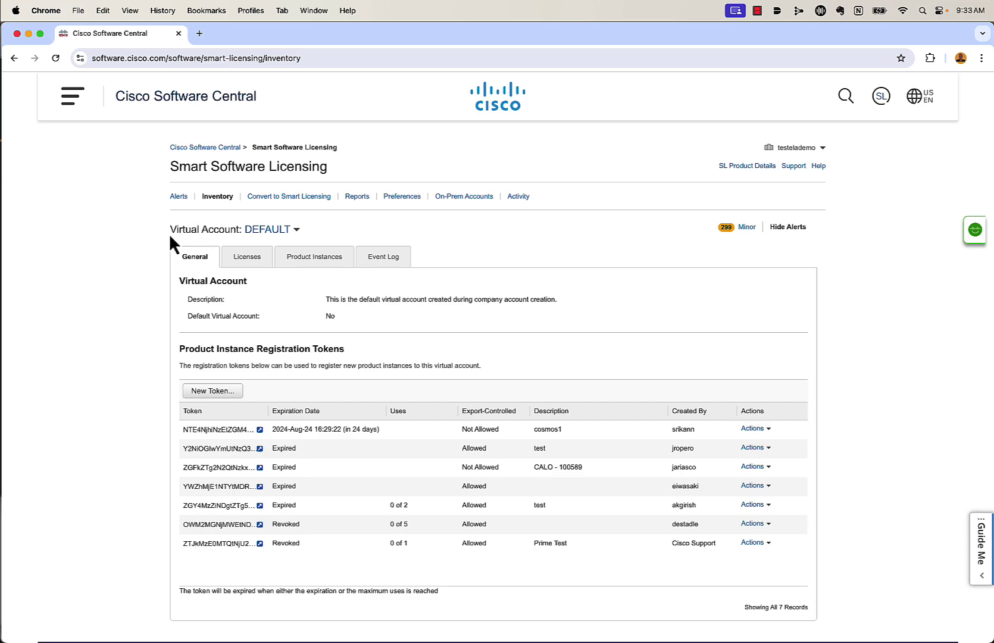
{"action": "left_click_drag", "start_coordinate": [169, 229], "coordinate": [247, 236]}
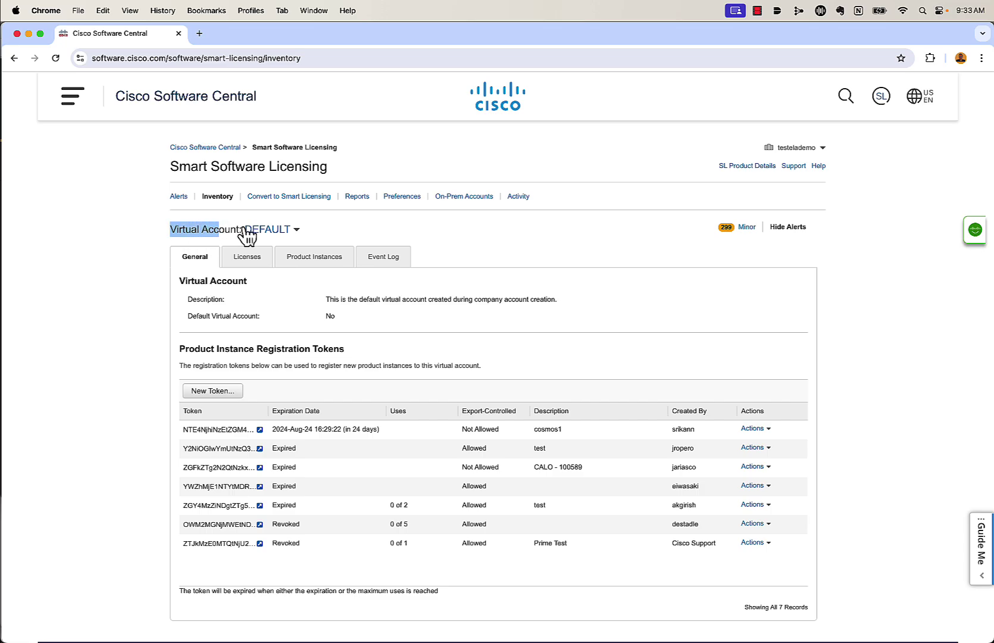
{"action": "left_click", "coordinate": [223, 231]}
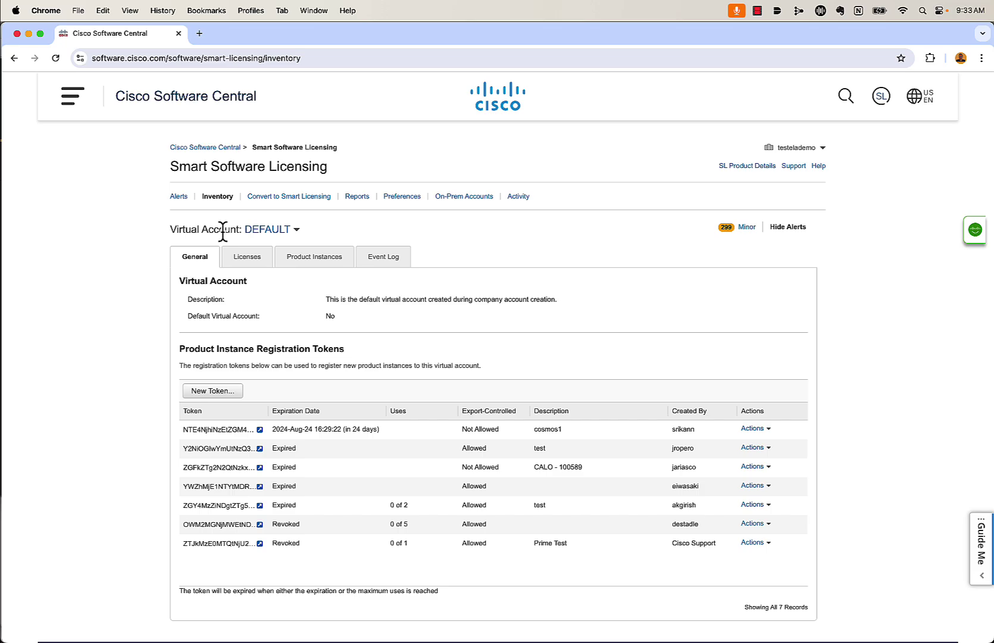
{"action": "left_click", "coordinate": [296, 232]}
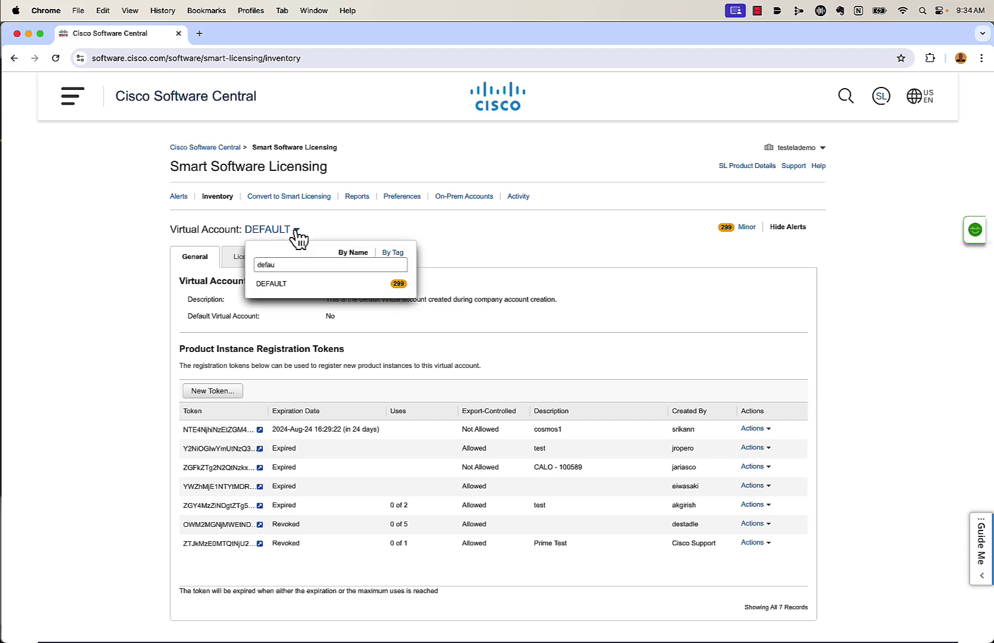
{"action": "double_click", "coordinate": [280, 265]}
{"action": "key", "text": "BackSpace"}
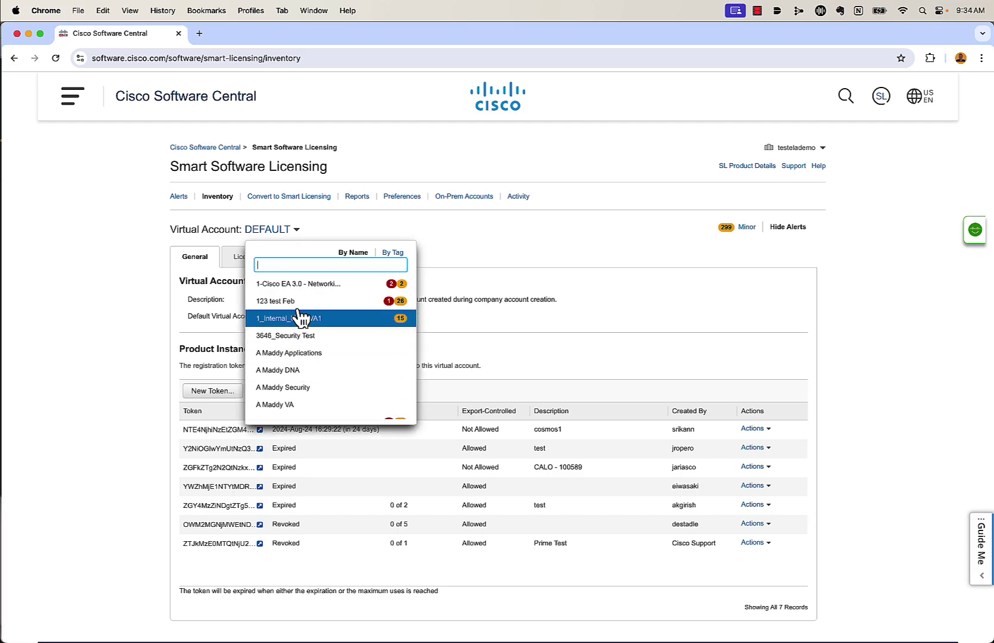
{"action": "left_click", "coordinate": [327, 232]}
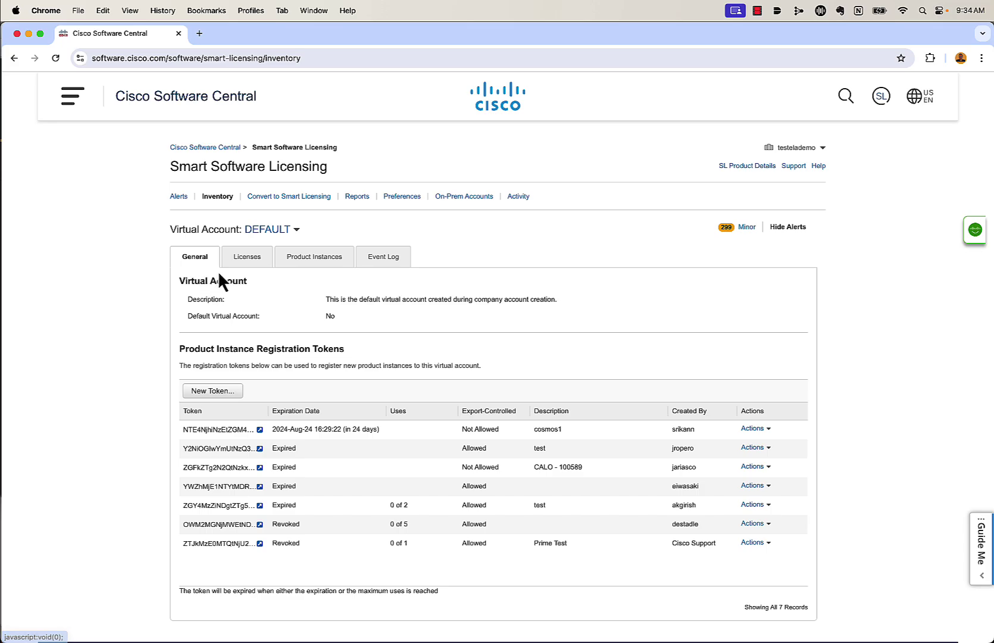
Step: From DEFAULT's Licenses tab, start a Transfer of the Aironet DNA Advantage Term Licenses
{"action": "left_click", "coordinate": [242, 267]}
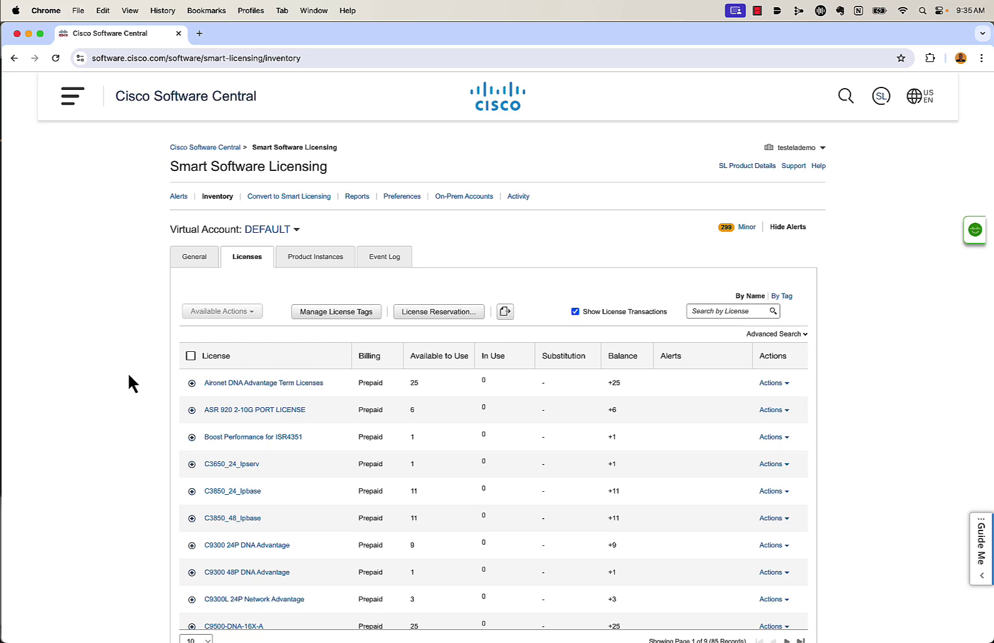
{"action": "scroll", "coordinate": [128, 375], "scroll_direction": "down", "scroll_amount": 3}
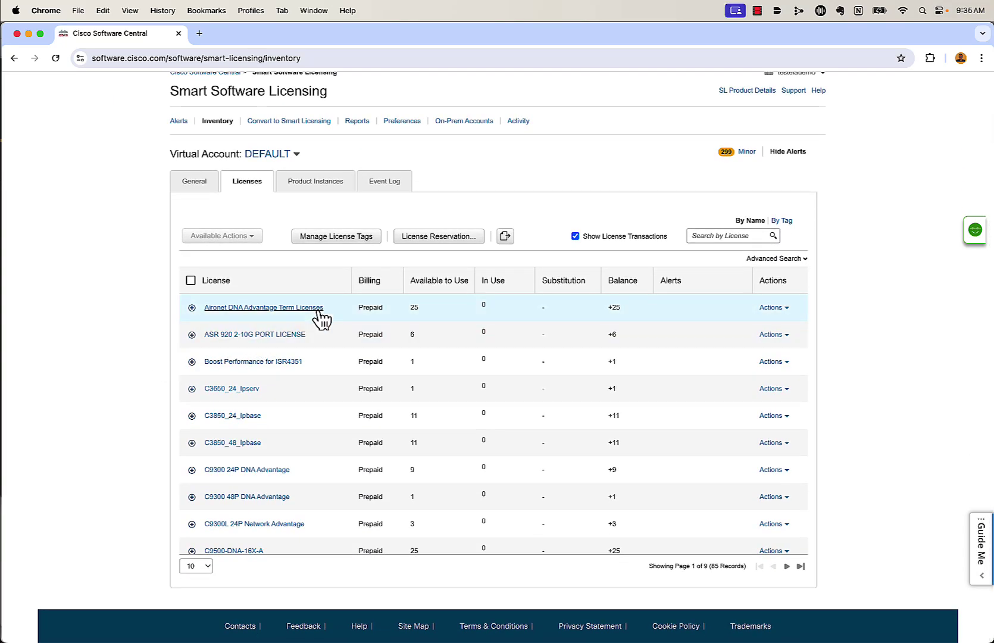
{"action": "scroll", "coordinate": [322, 318], "scroll_direction": "down", "scroll_amount": 1}
{"action": "scroll", "coordinate": [321, 319], "scroll_direction": "up", "scroll_amount": 1}
{"action": "scroll", "coordinate": [127, 328], "scroll_direction": "up", "scroll_amount": 2}
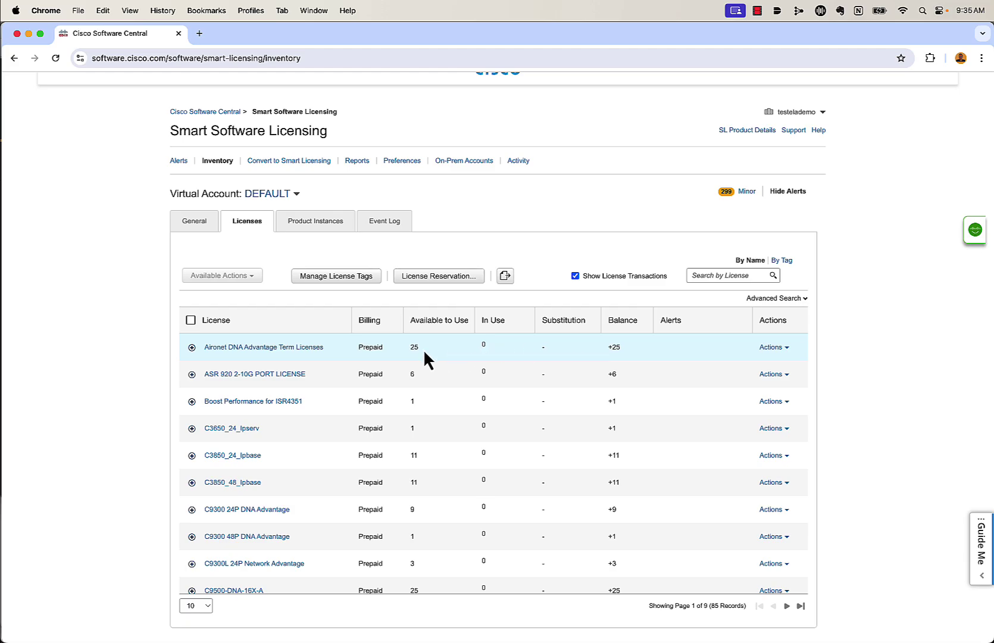
{"action": "left_click", "coordinate": [773, 350]}
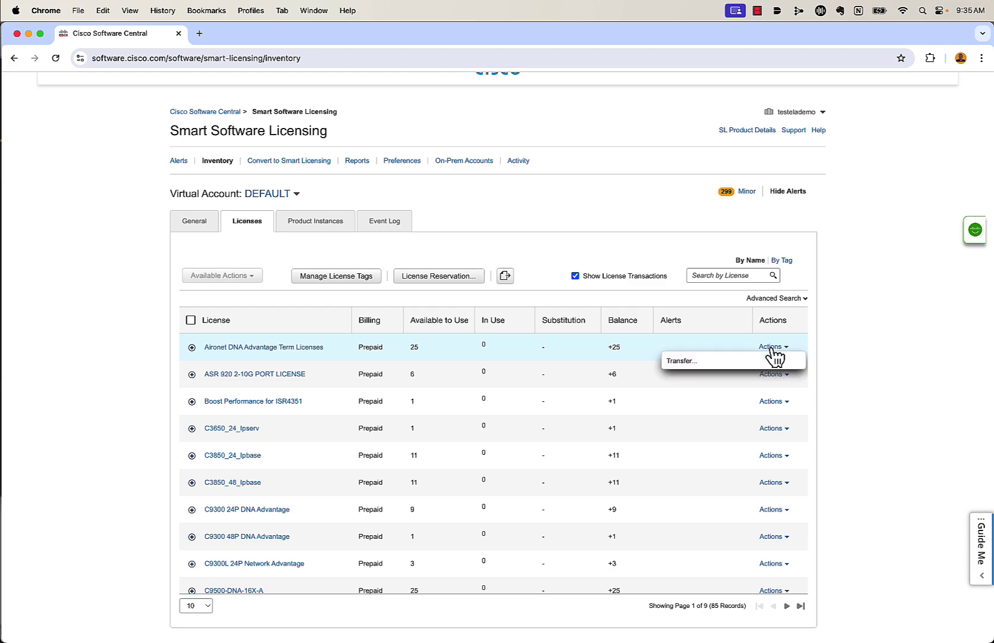
{"action": "left_click", "coordinate": [718, 362]}
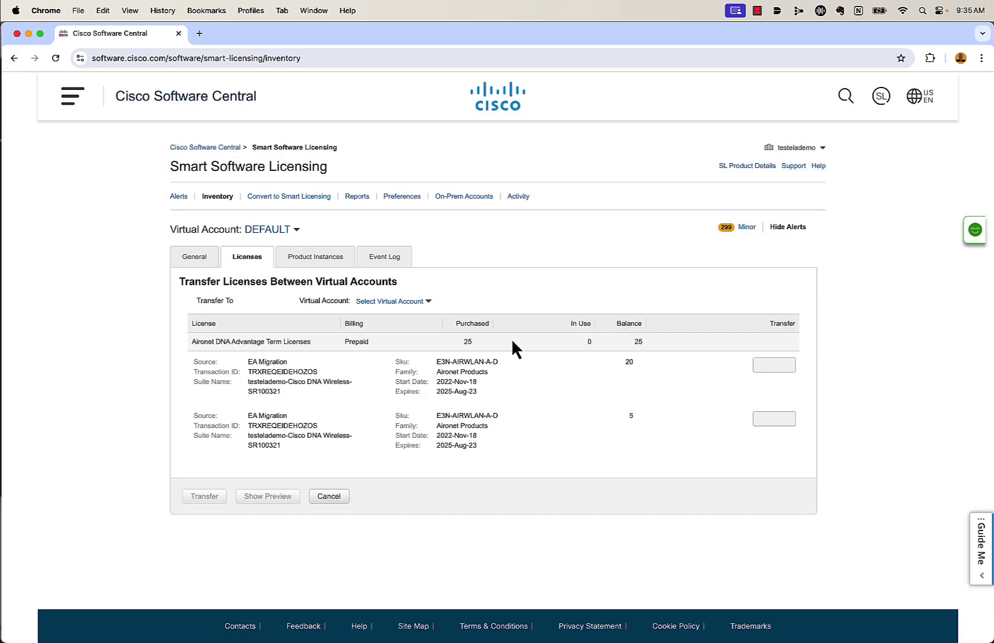
Step: Transfer 1 Aironet DNA Advantage Term License from the first batch to the Sal account
{"action": "left_click", "coordinate": [431, 302]}
{"action": "type", "text": "sal"}
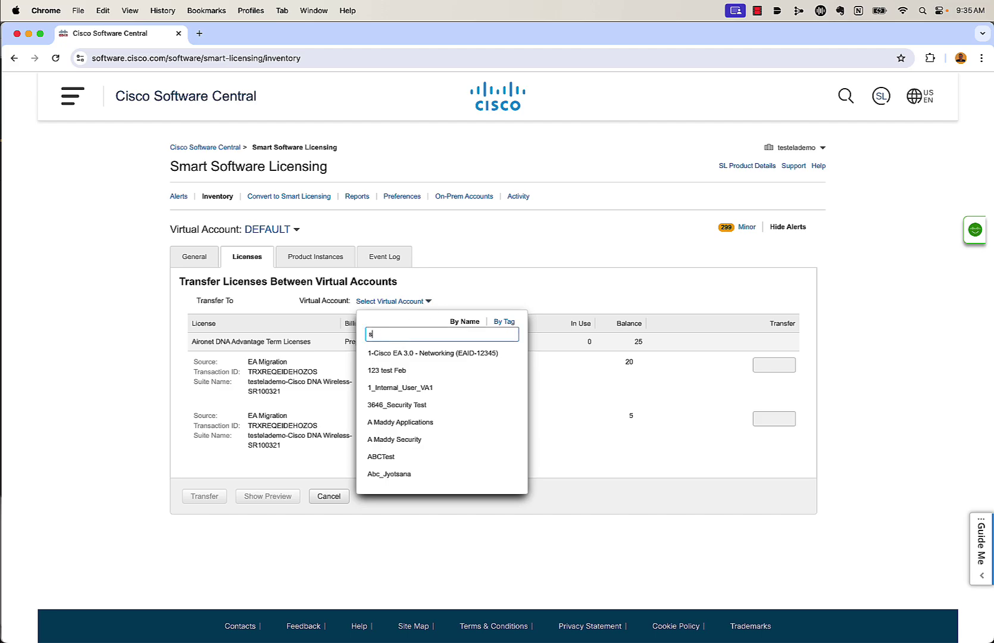
{"action": "left_click", "coordinate": [398, 355]}
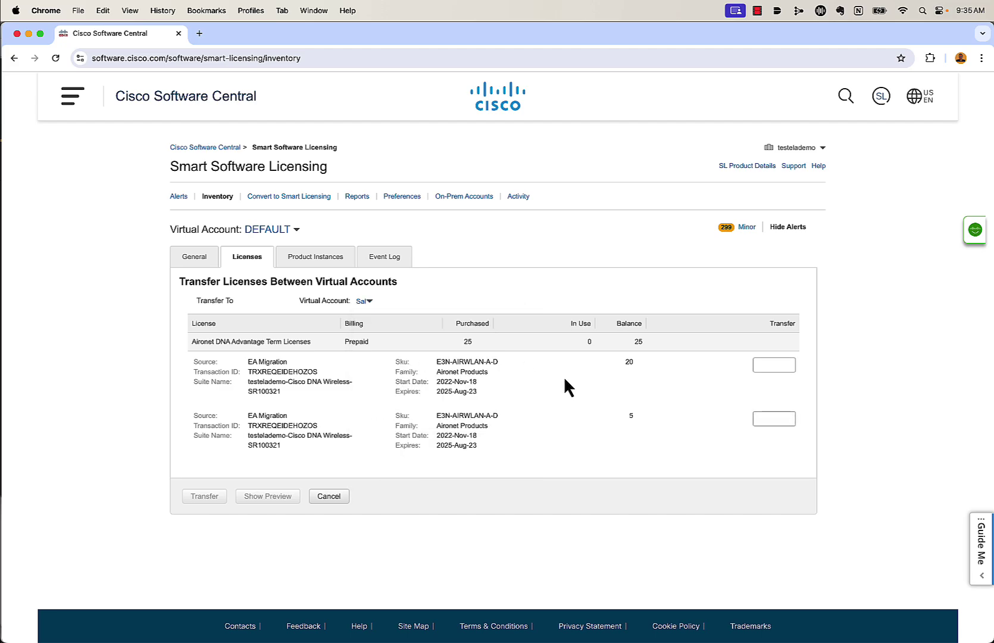
{"action": "left_click", "coordinate": [786, 367]}
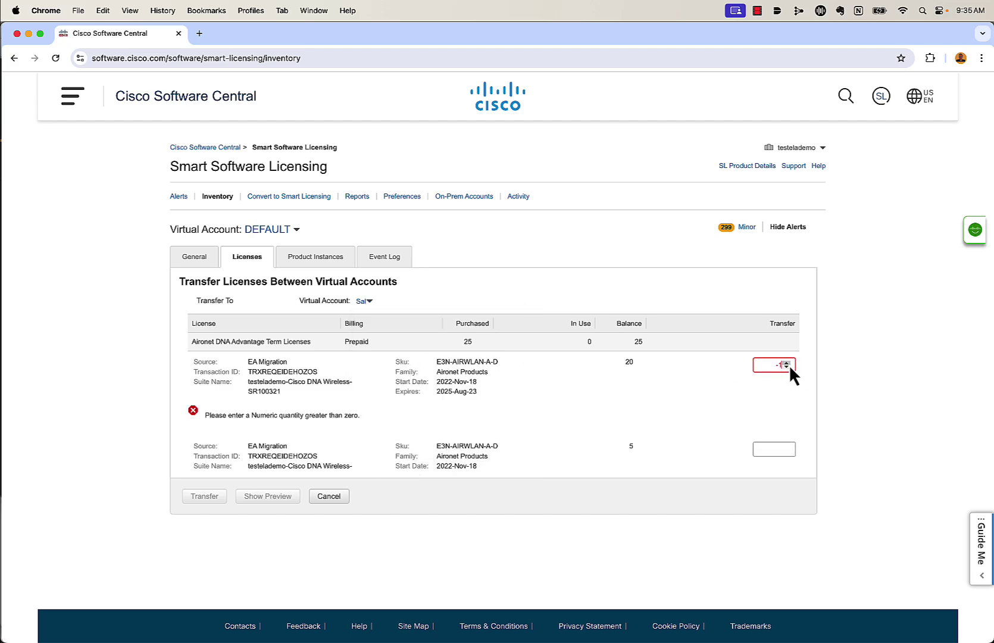
{"action": "left_click", "coordinate": [786, 362]}
{"action": "left_click", "coordinate": [786, 362]}
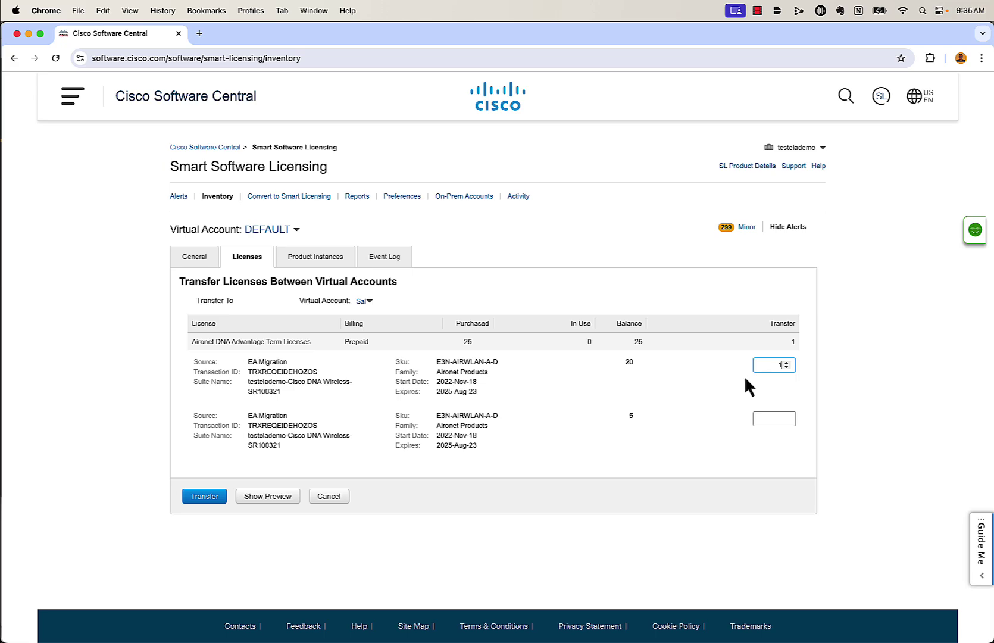
{"action": "left_click", "coordinate": [197, 500]}
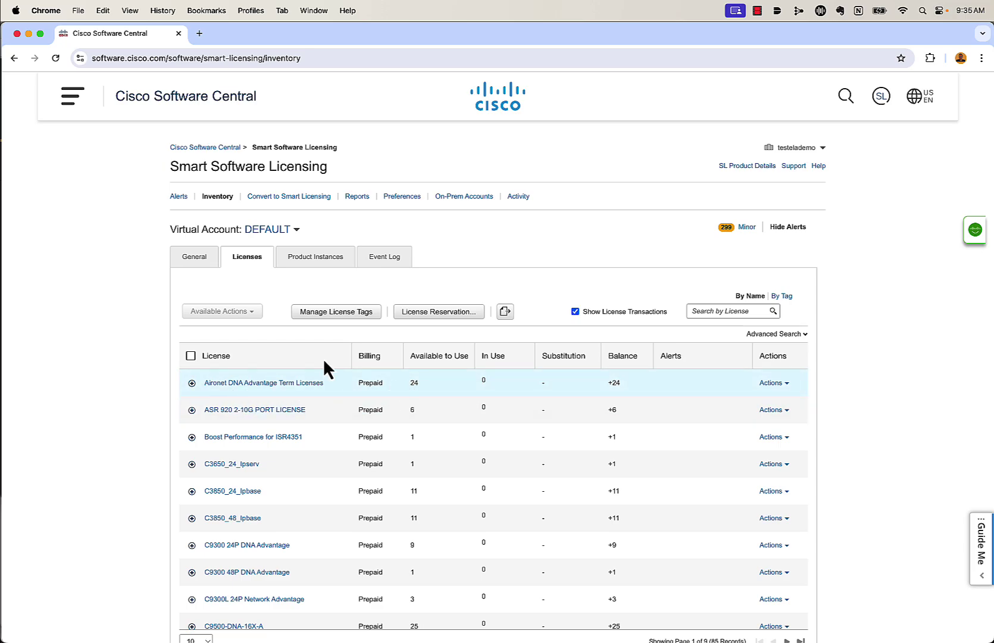
Step: Switch the inventory to the Sal account and open its Aironet DNA Advantage Term Licenses
{"action": "left_click", "coordinate": [296, 229]}
{"action": "double_click", "coordinate": [281, 262]}
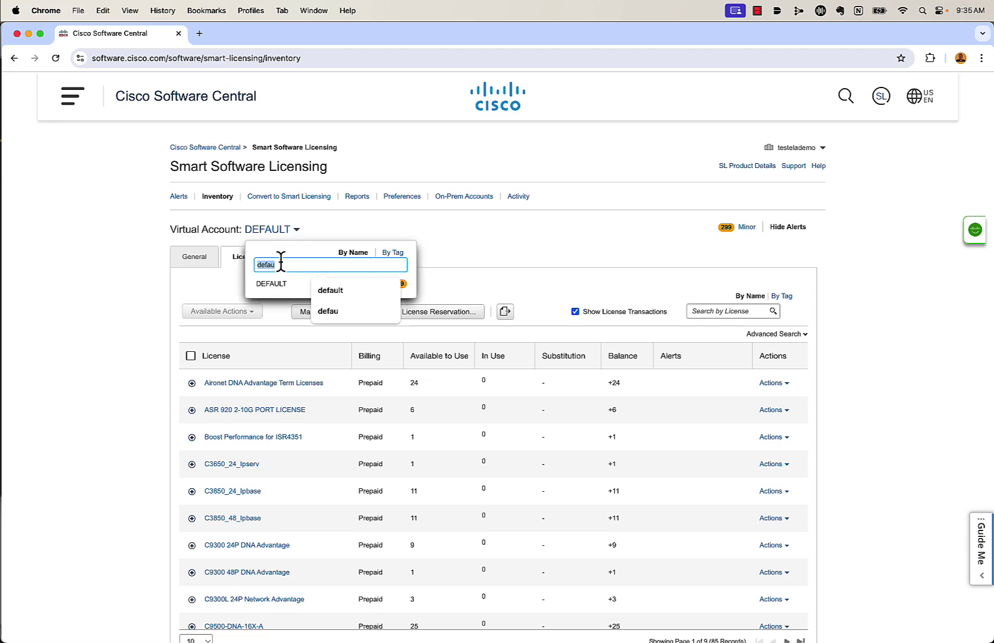
{"action": "type", "text": "sal"}
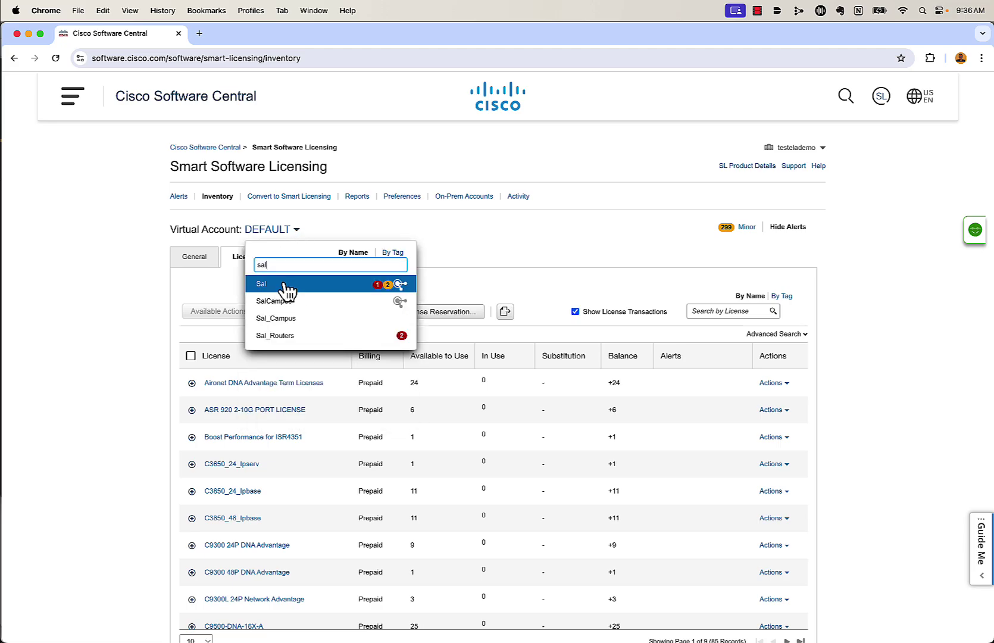
{"action": "left_click", "coordinate": [283, 283]}
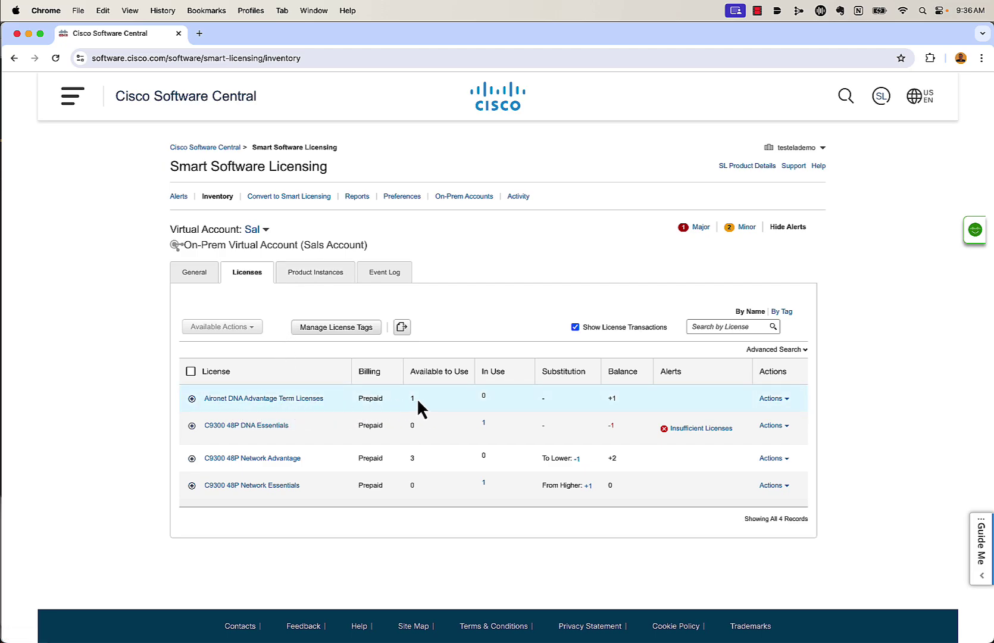
{"action": "left_click", "coordinate": [303, 407]}
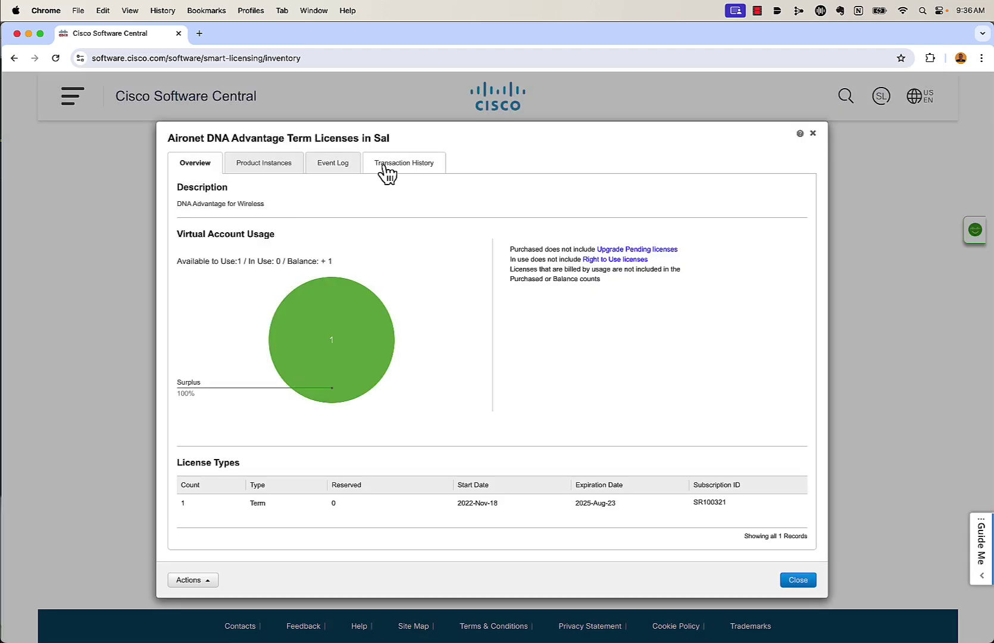
Step: Review the Aironet license's Event Log transfer message and its Transaction History in Sal
{"action": "left_click", "coordinate": [347, 168]}
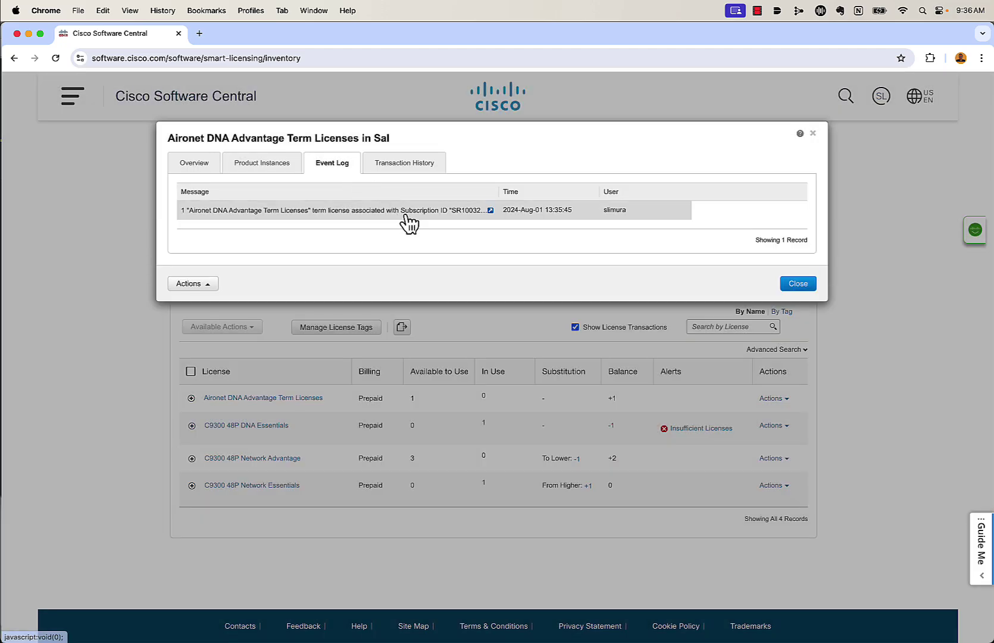
{"action": "left_click", "coordinate": [489, 212]}
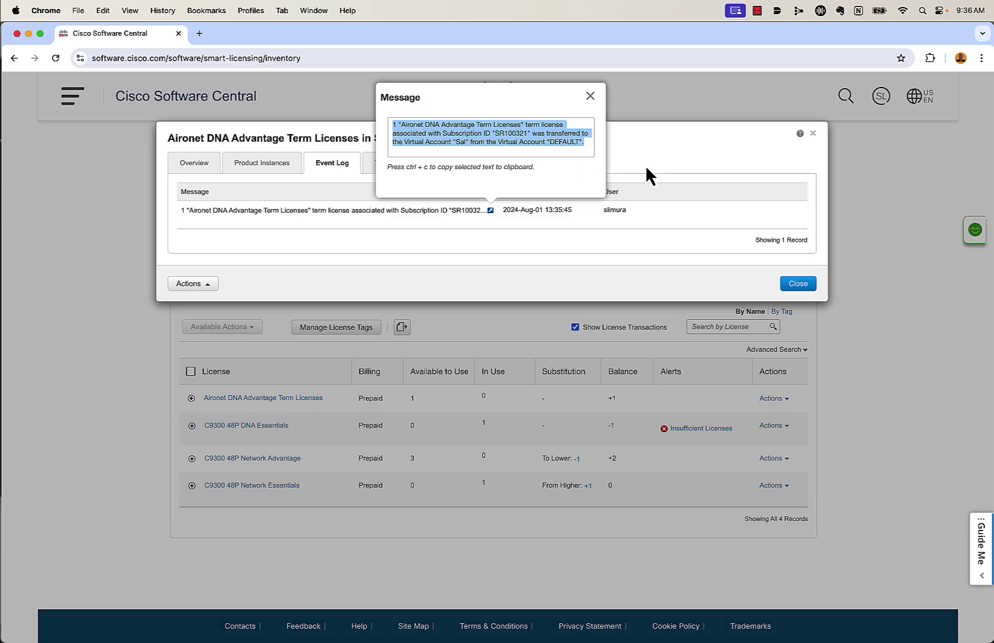
{"action": "left_click", "coordinate": [590, 97]}
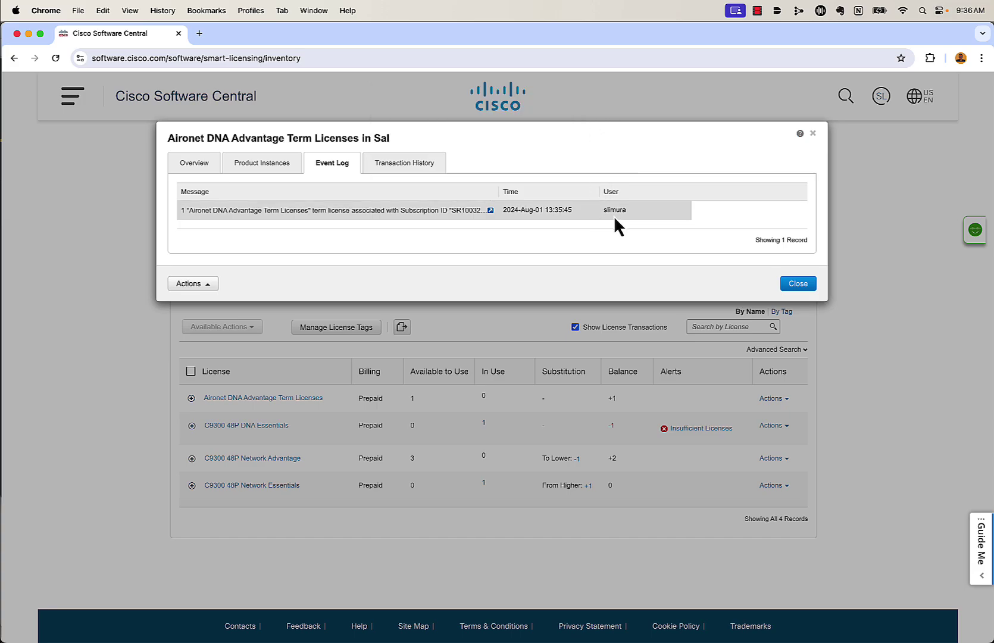
{"action": "left_click", "coordinate": [389, 167]}
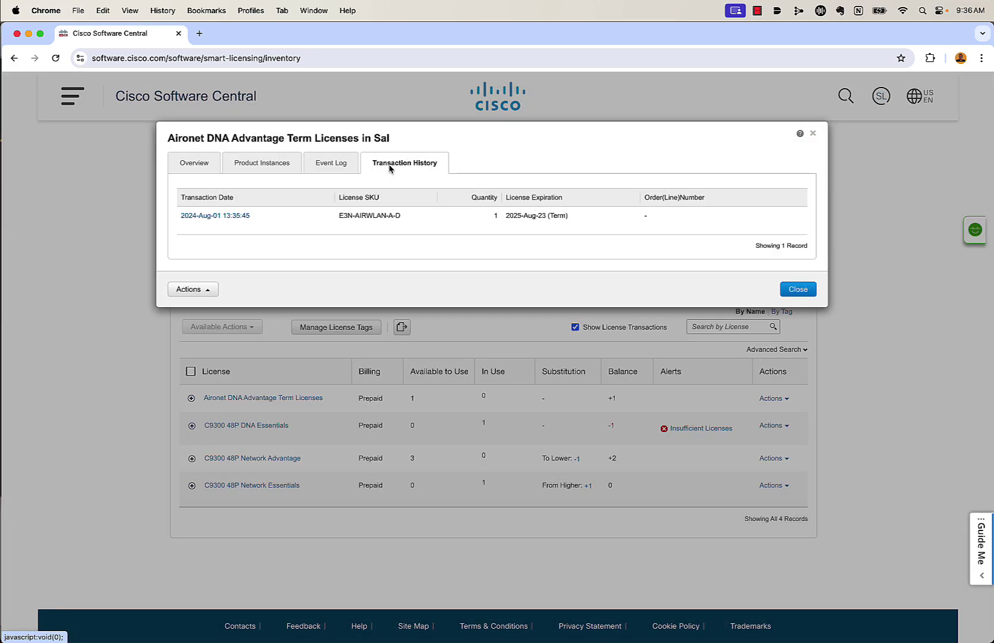
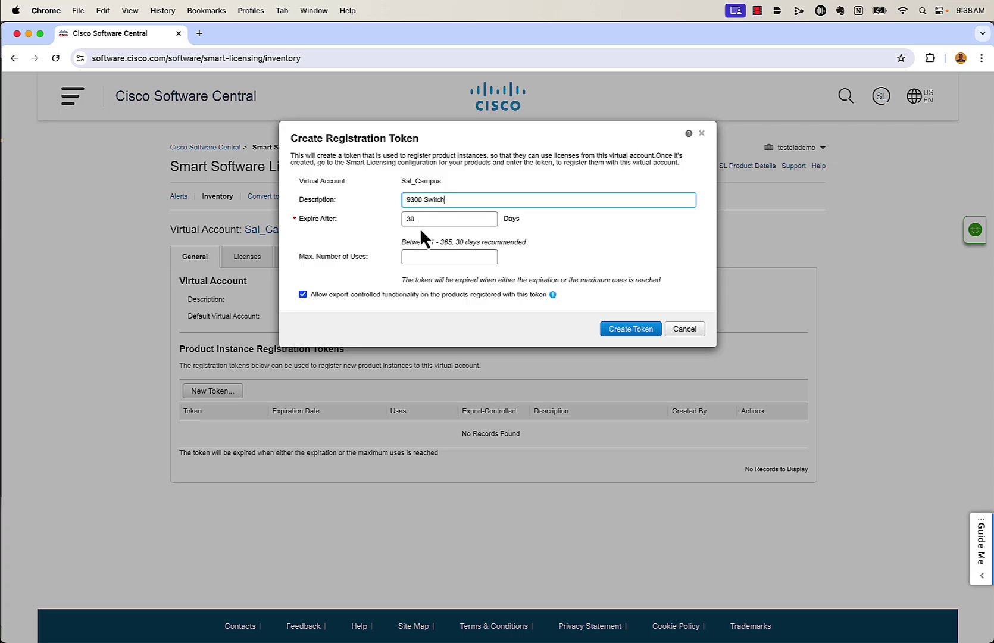
Step: Create the 9300 Switch registration token limited to 1 use and copy its text
{"action": "left_click", "coordinate": [418, 255]}
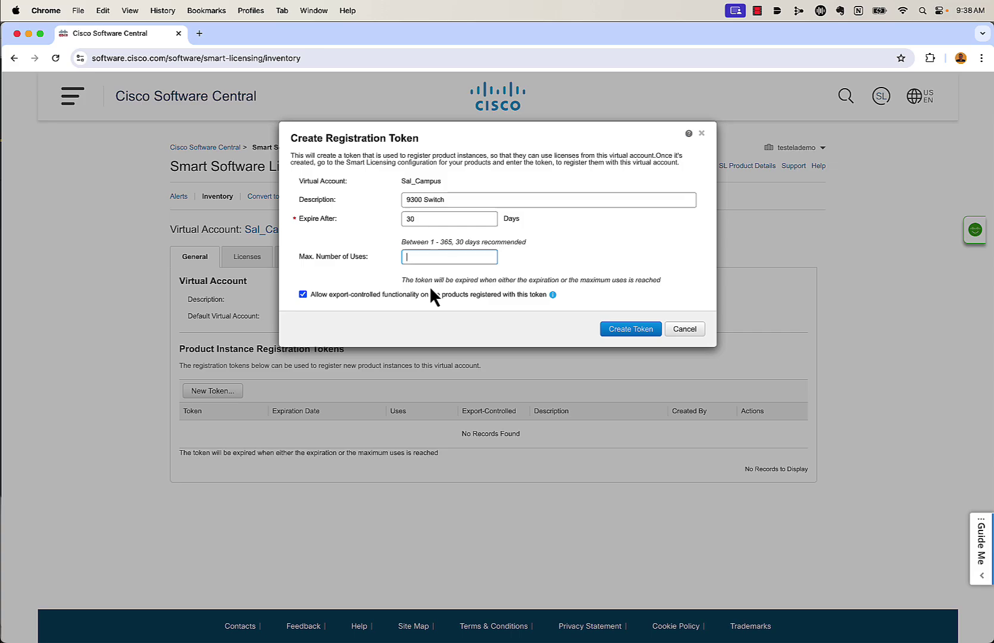
{"action": "type", "text": "1"}
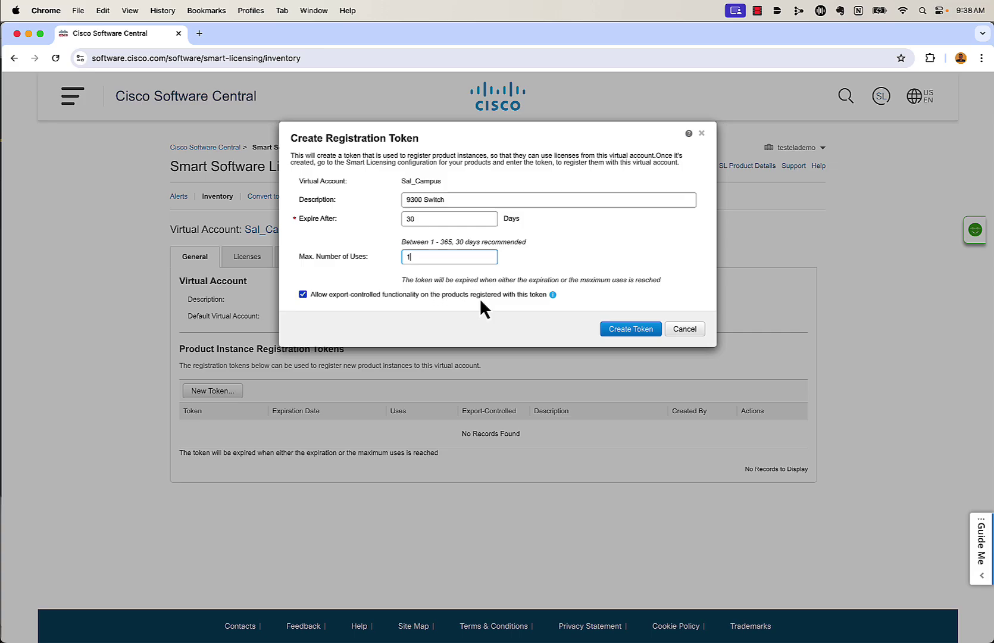
{"action": "left_click", "coordinate": [620, 341]}
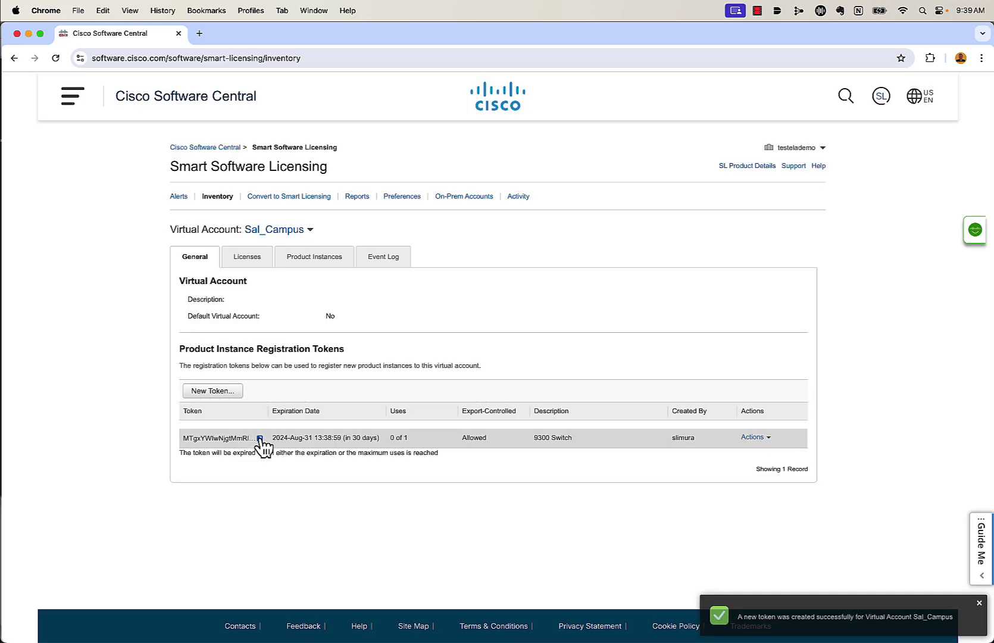
{"action": "left_click", "coordinate": [260, 438]}
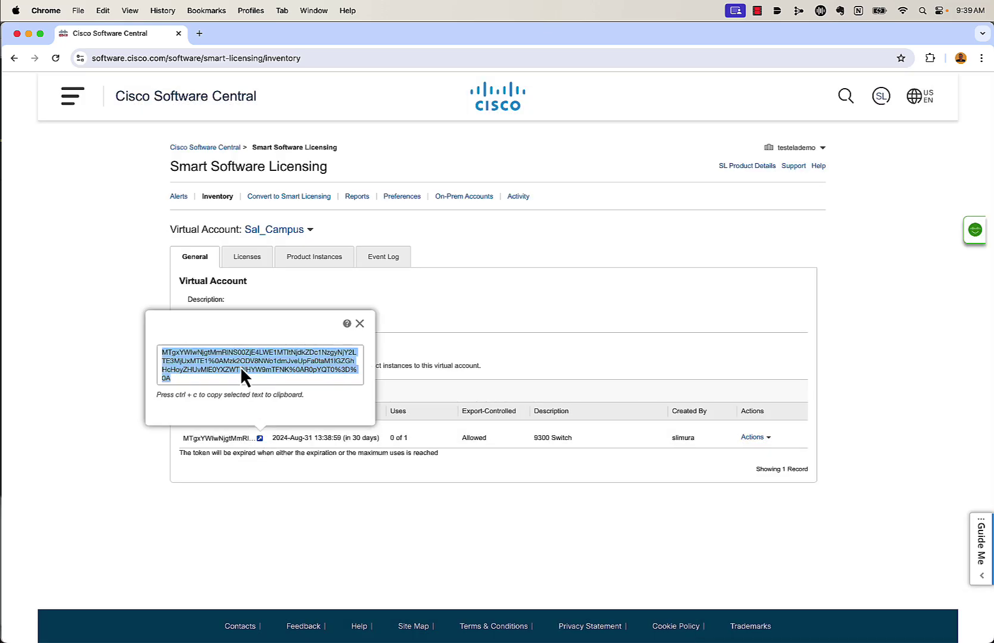
{"action": "key", "text": "super+c"}
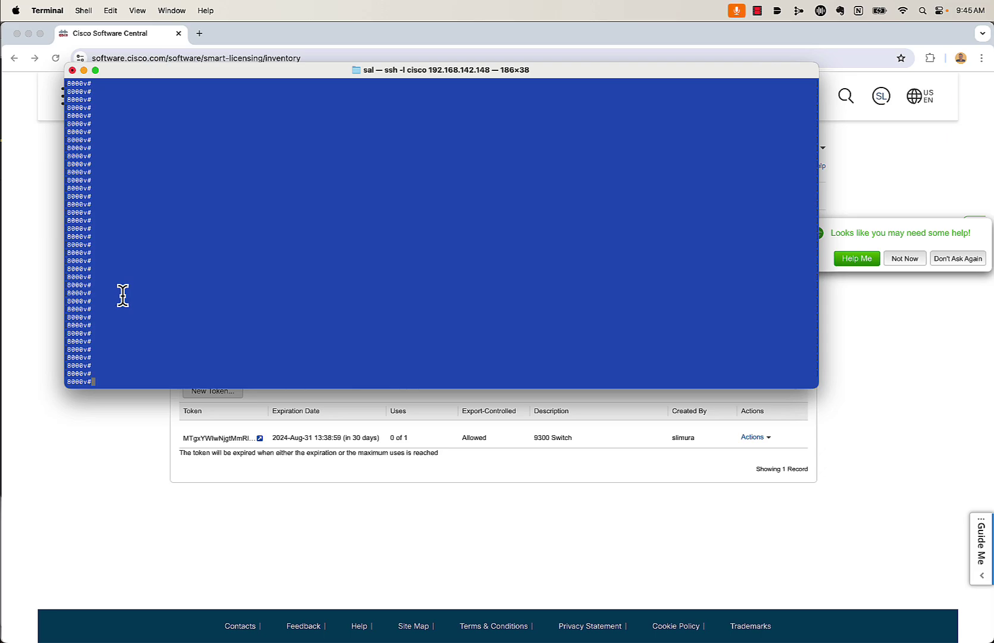
Step: Configure smart transport with the default licensing URL, then stage license smart trust idtoken
{"action": "type", "text": "config t"}
{"action": "key", "text": "Return"}
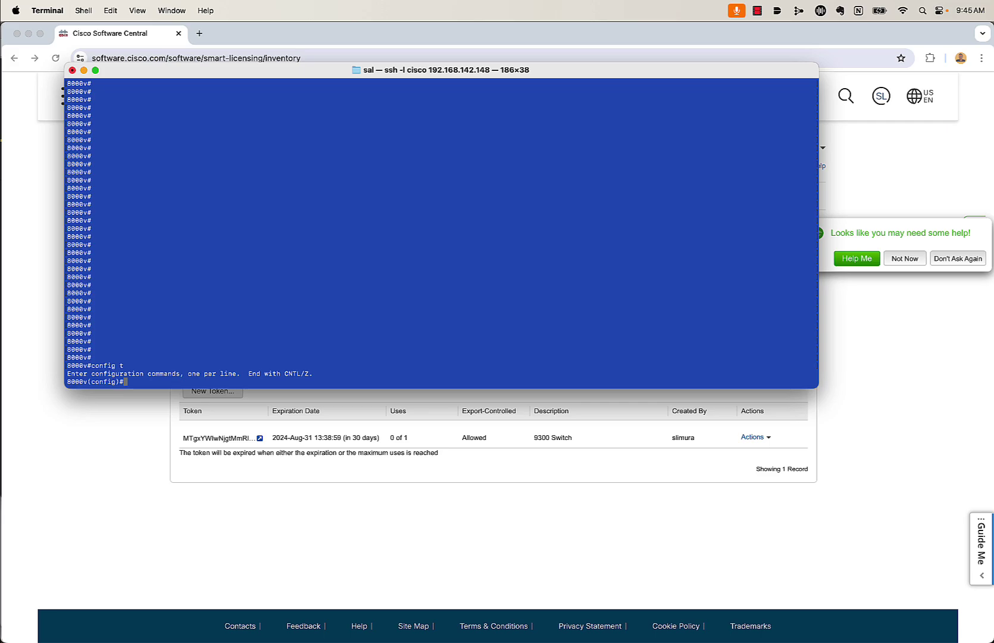
{"action": "key", "text": "super+v"}
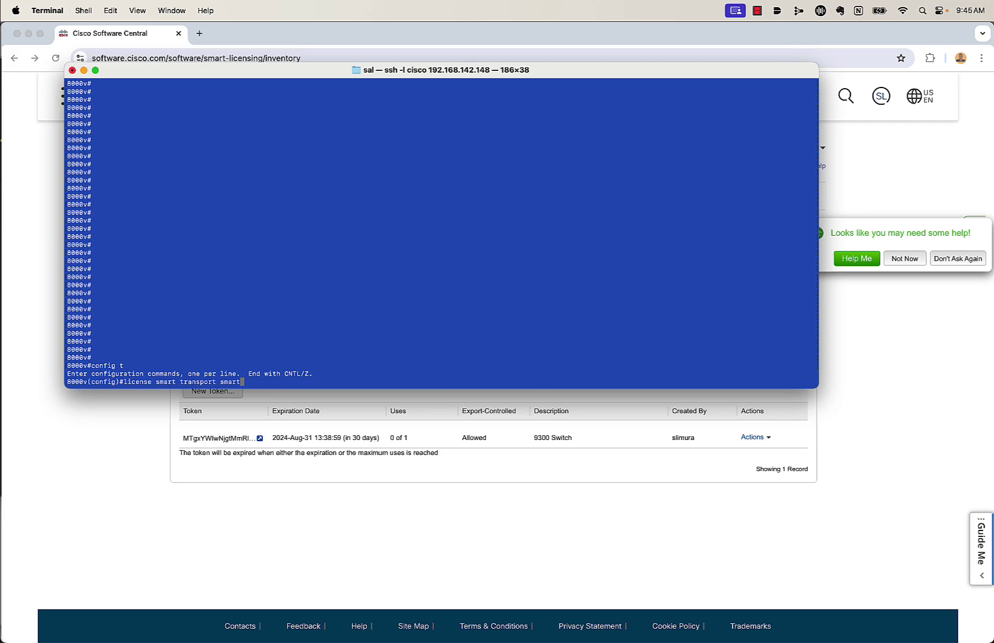
{"action": "key", "text": "Return"}
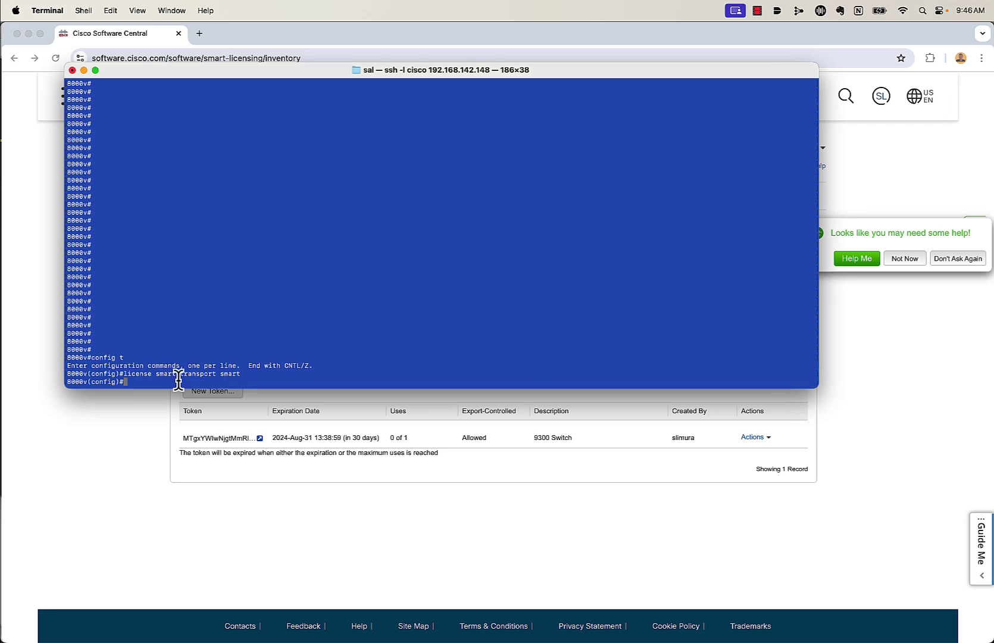
{"action": "key", "text": "super+v"}
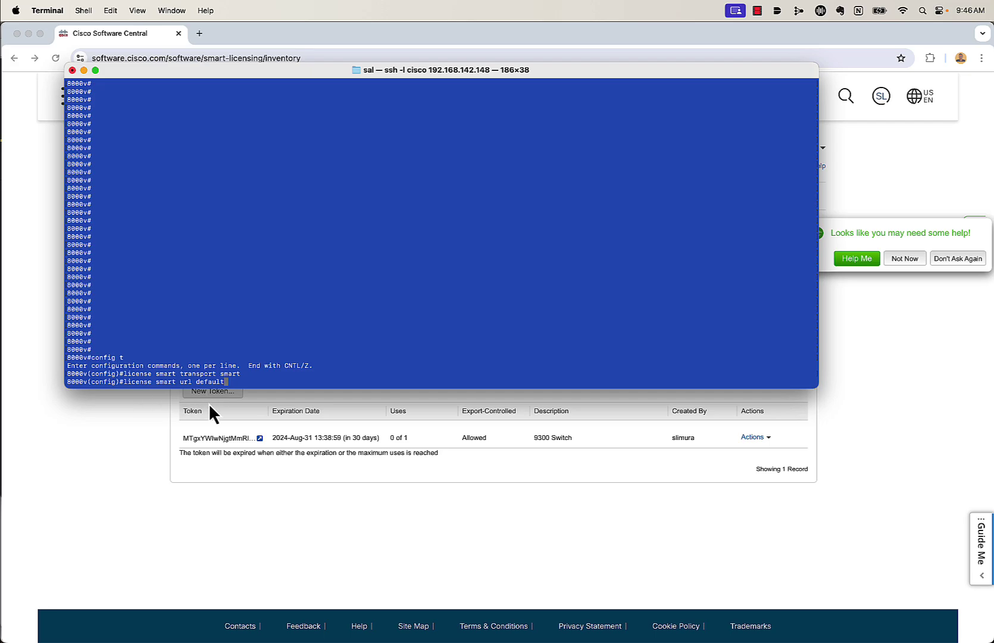
{"action": "key", "text": "Return"}
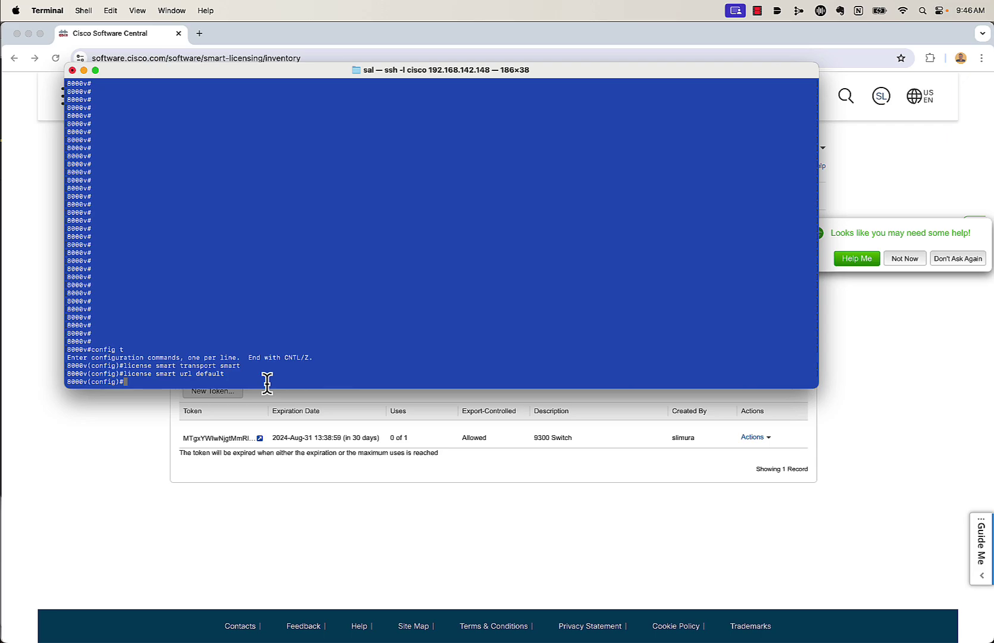
{"action": "type", "text": "end"}
{"action": "key", "text": "Return"}
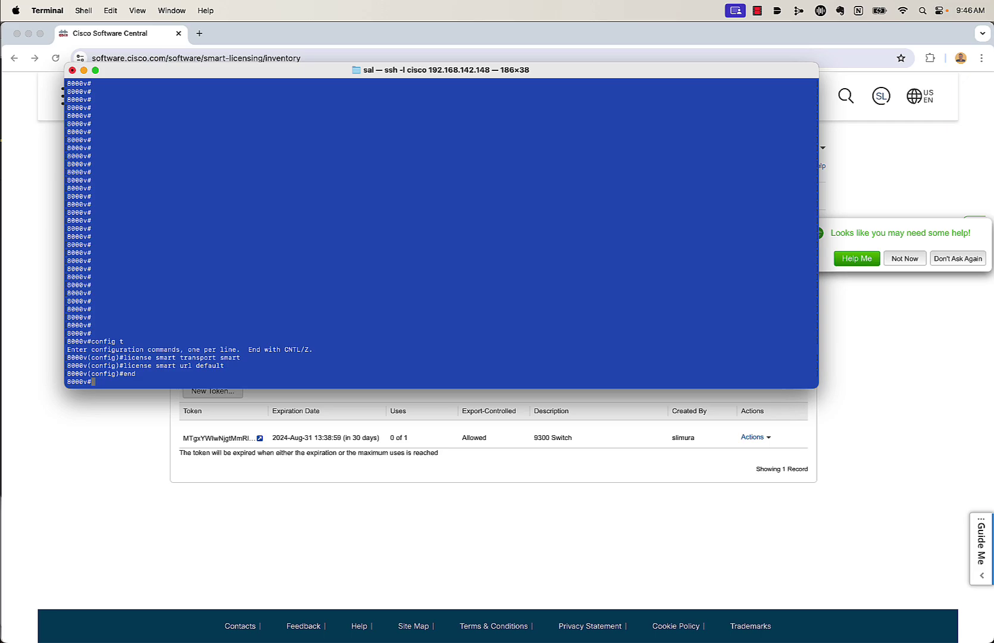
{"action": "key", "text": "super+v"}
Step: Copy the full registration token text from the licensing portal
{"action": "left_click", "coordinate": [260, 440]}
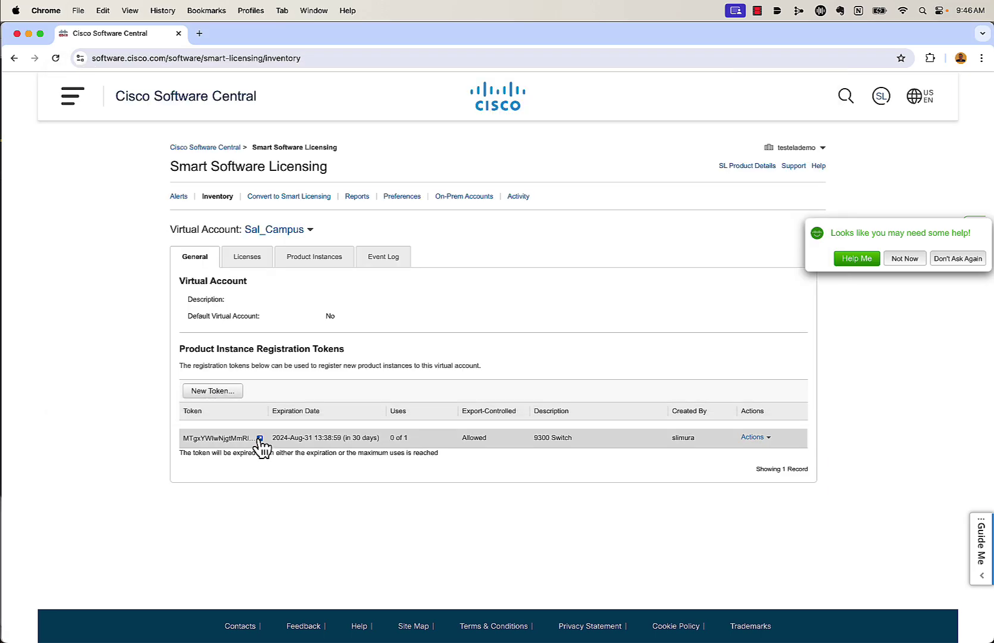
{"action": "left_click", "coordinate": [260, 438]}
{"action": "key", "text": "super+c"}
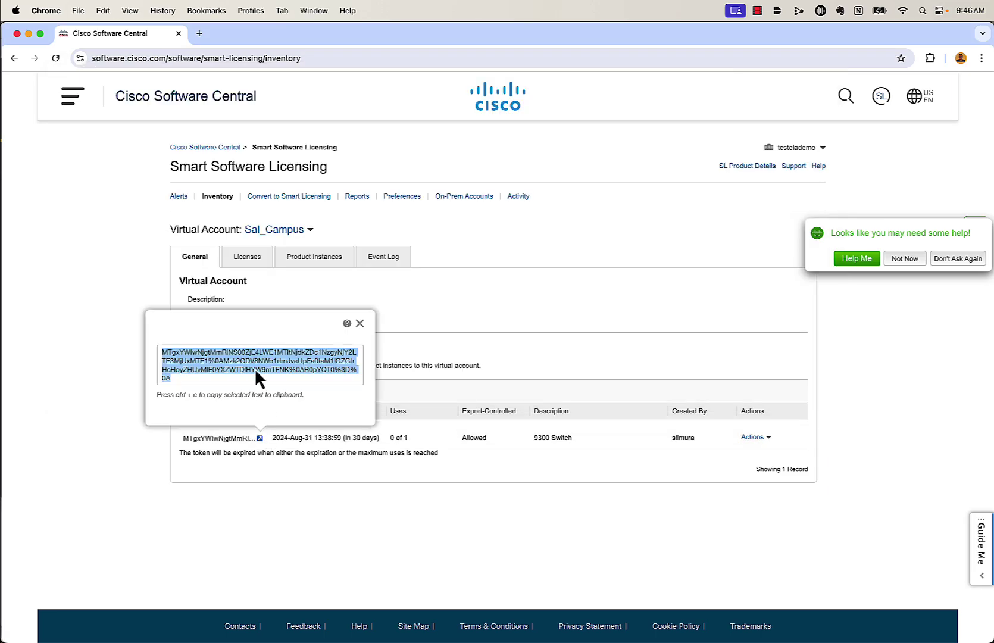
Step: Run the trust idtoken command with the token and 'all force', then confirm 1 of 1 uses
{"action": "key", "text": "super+Tab"}
{"action": "key", "text": "super+v"}
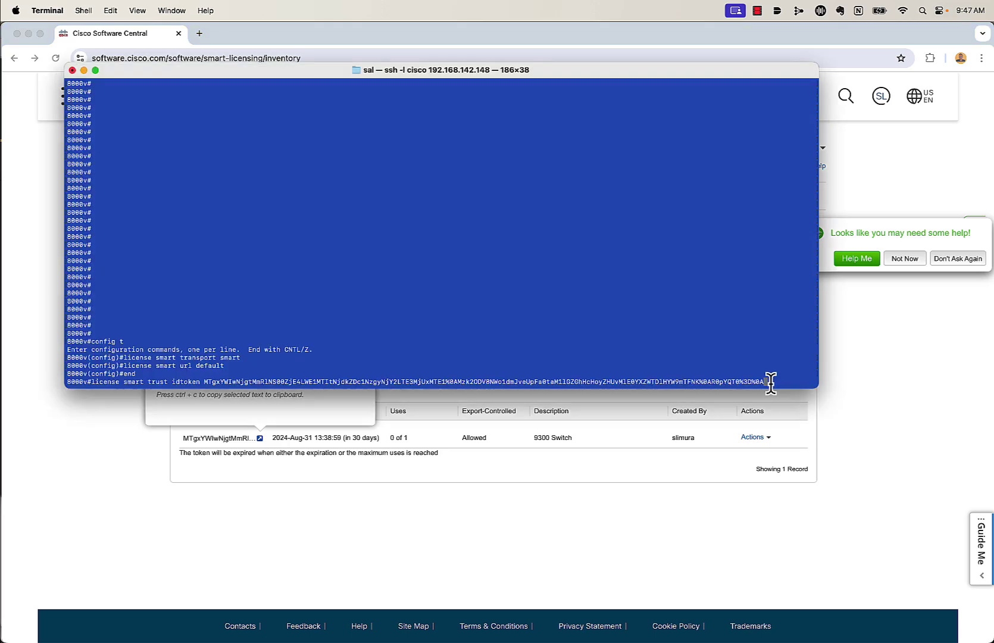
{"action": "type", "text": "all force"}
{"action": "key", "text": "Return"}
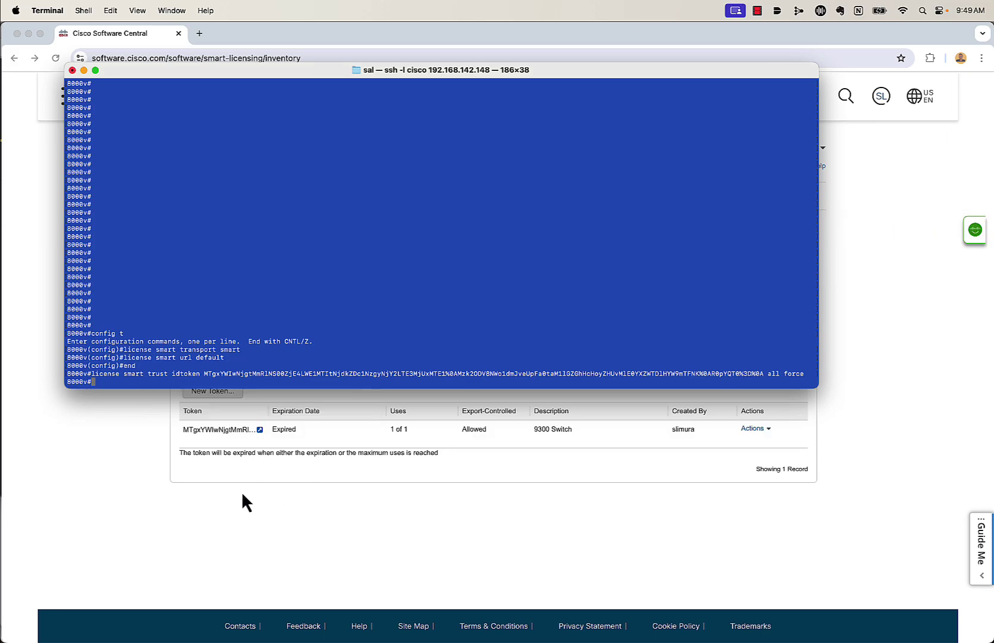
{"action": "left_click", "coordinate": [241, 491]}
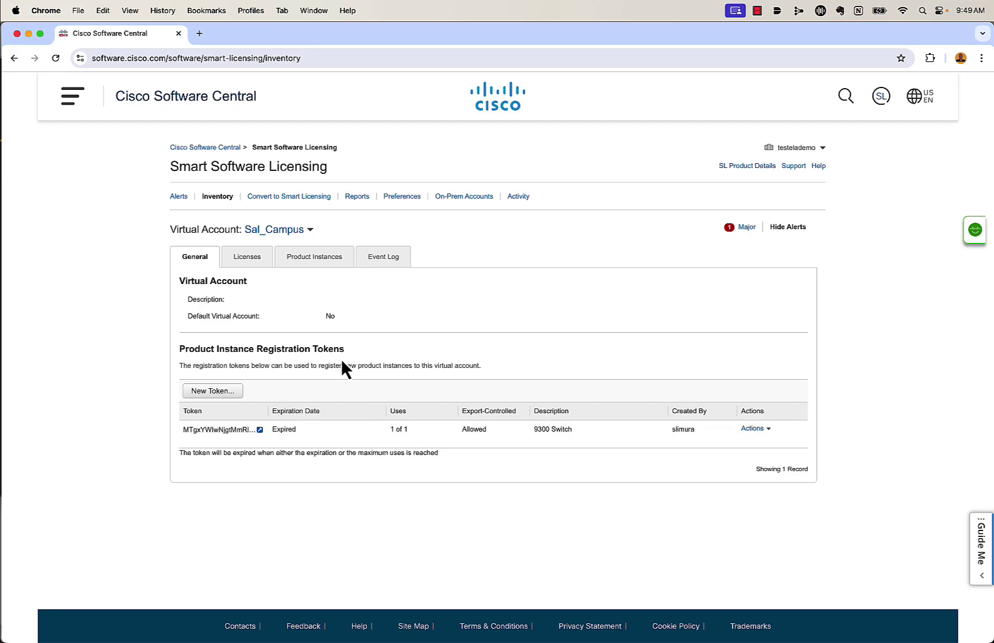
{"action": "key", "text": "super+Tab"}
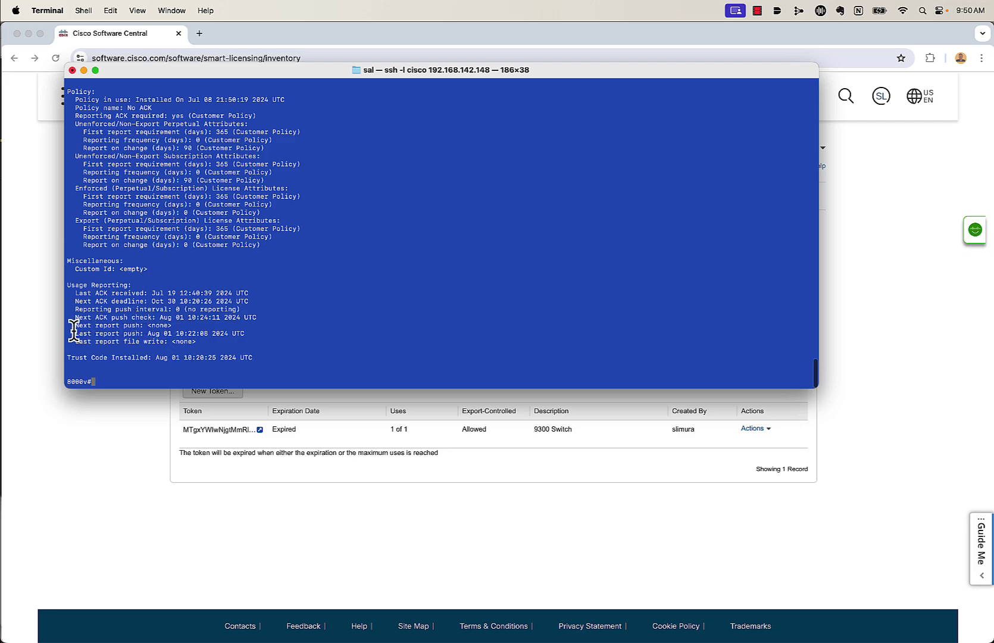
{"action": "left_click_drag", "start_coordinate": [74, 330], "coordinate": [227, 333]}
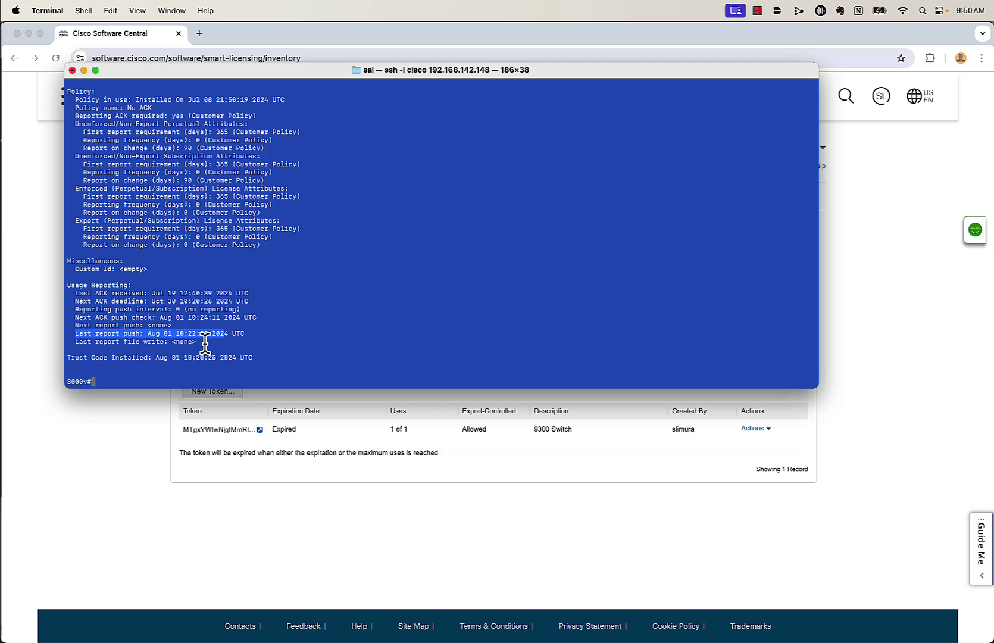
{"action": "left_click", "coordinate": [156, 355]}
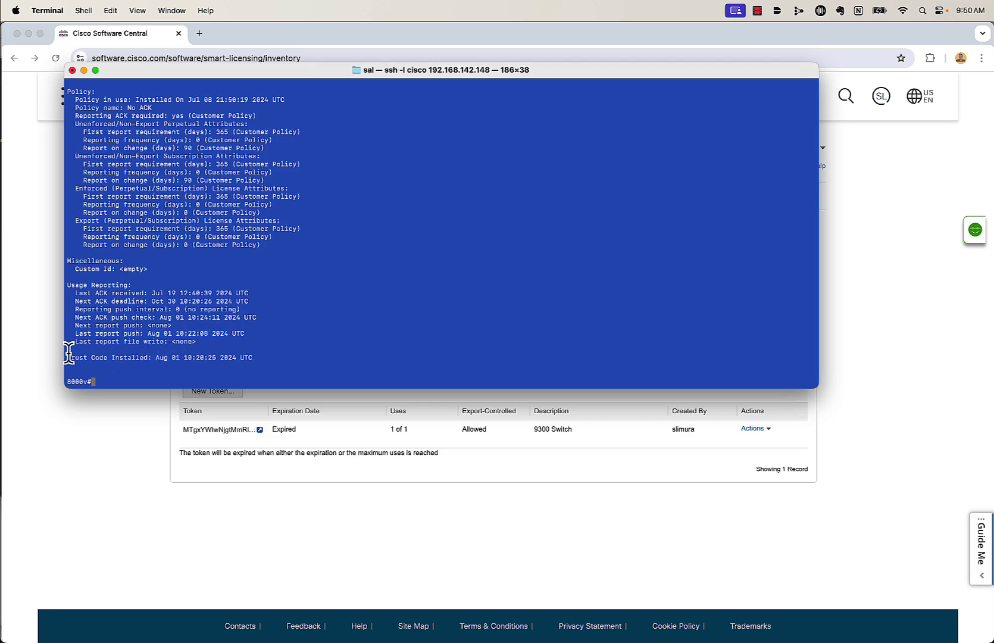
{"action": "left_click_drag", "start_coordinate": [67, 355], "coordinate": [188, 357]}
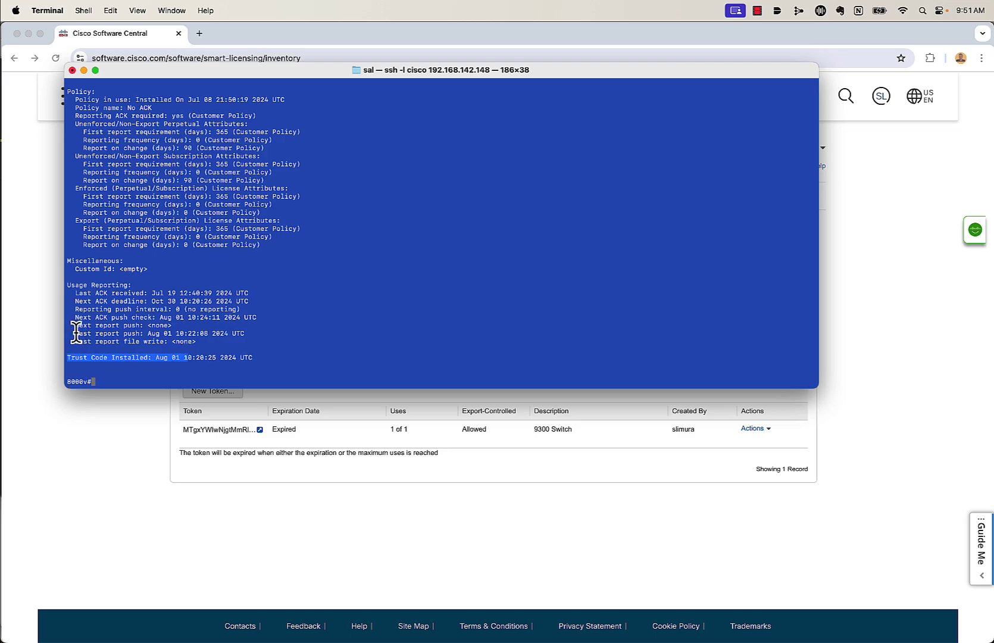
{"action": "left_click_drag", "start_coordinate": [76, 333], "coordinate": [208, 332]}
{"action": "key", "text": "super+Tab"}
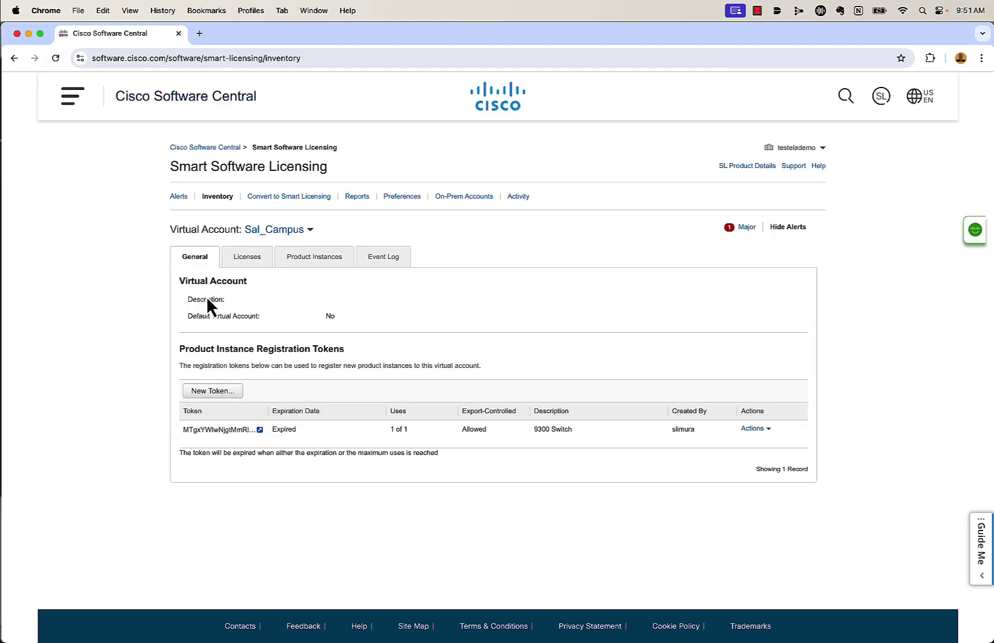
Step: Open the Licenses tab for the Sal_Campus virtual account
{"action": "left_click", "coordinate": [239, 264]}
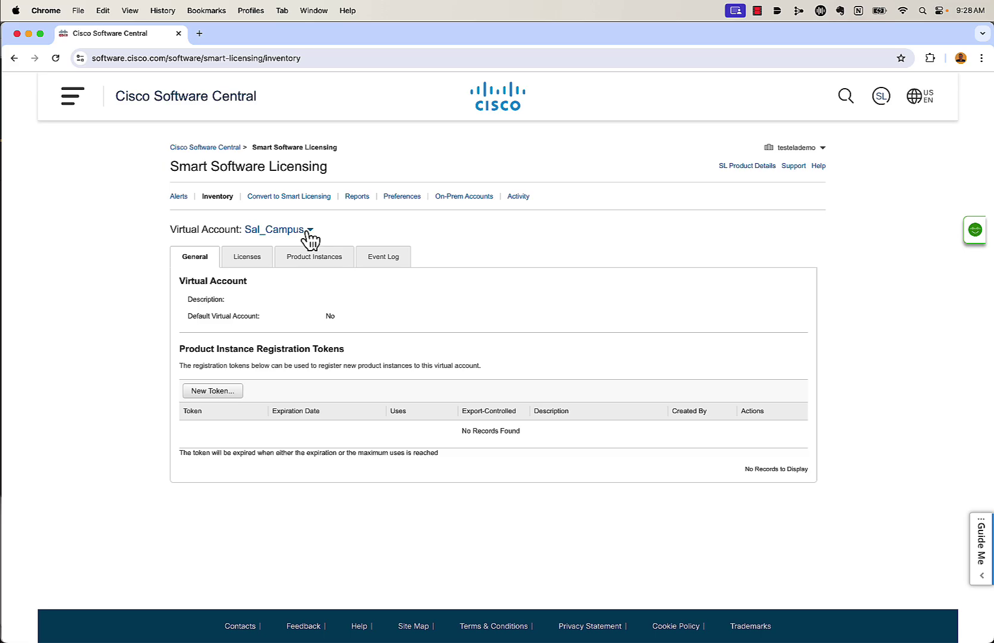
Step: Switch to the SalCampus virtual account to view its licenses, then select the Sal account
{"action": "left_click", "coordinate": [308, 232]}
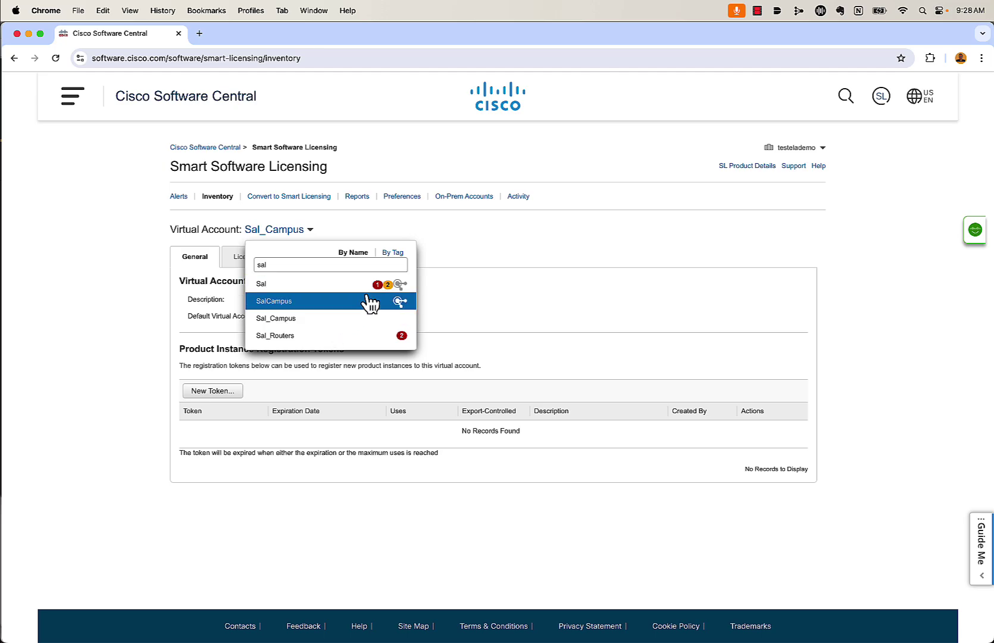
{"action": "left_click", "coordinate": [280, 302]}
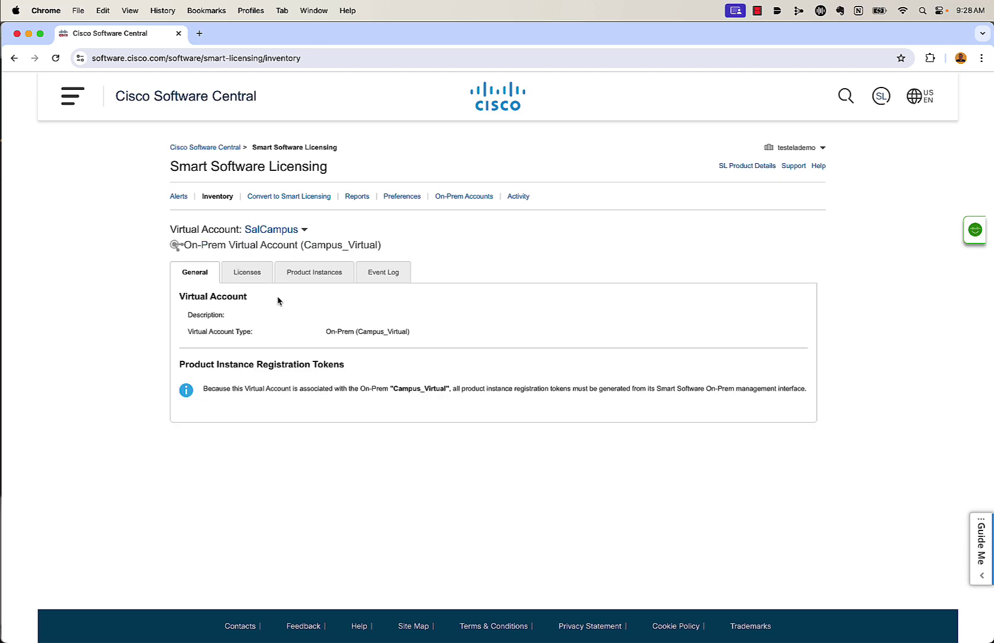
{"action": "left_click", "coordinate": [253, 275]}
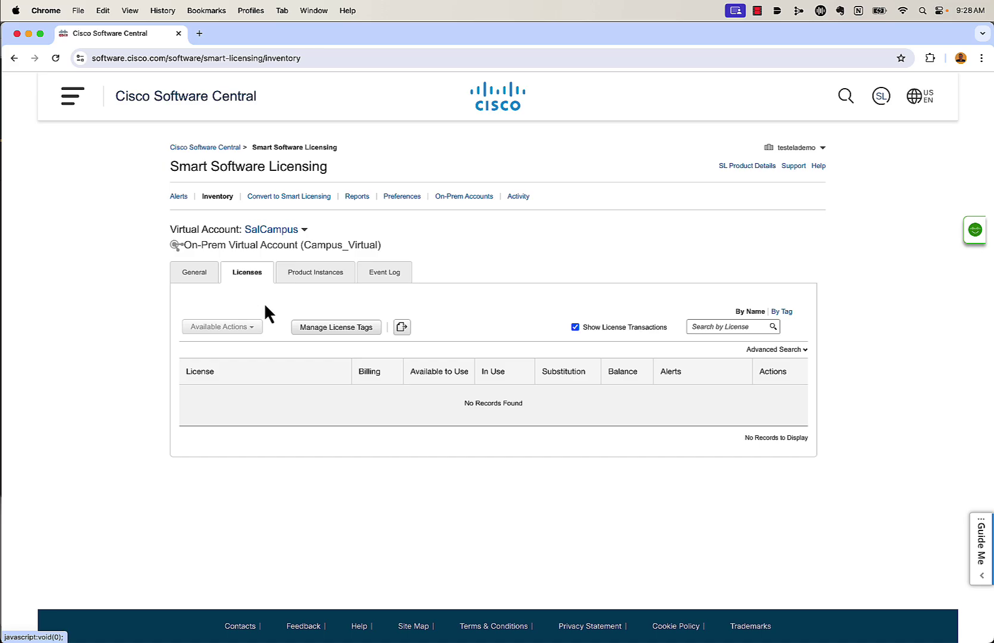
{"action": "left_click", "coordinate": [296, 233]}
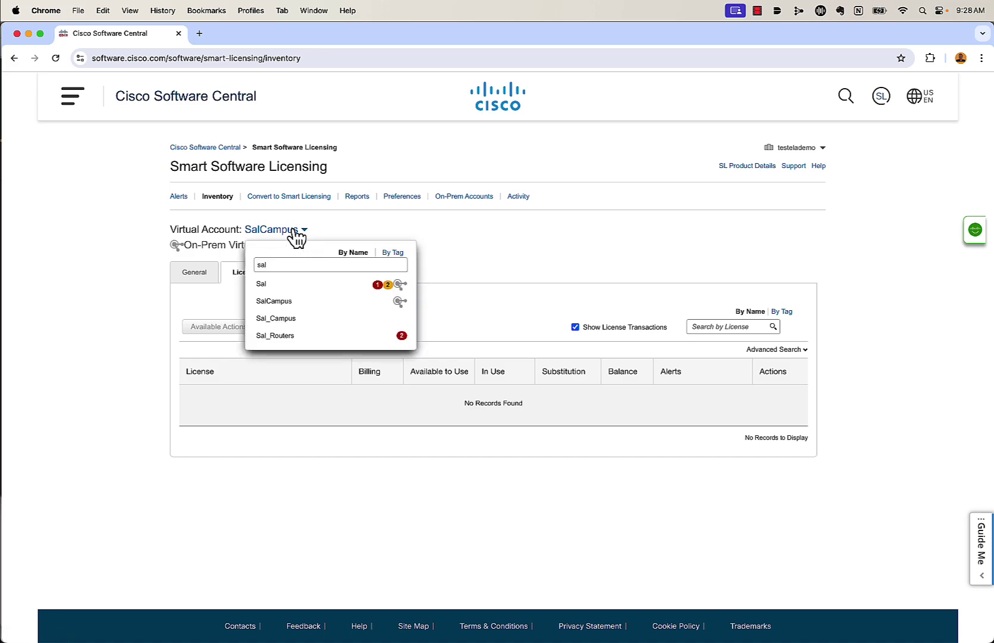
{"action": "left_click", "coordinate": [300, 289]}
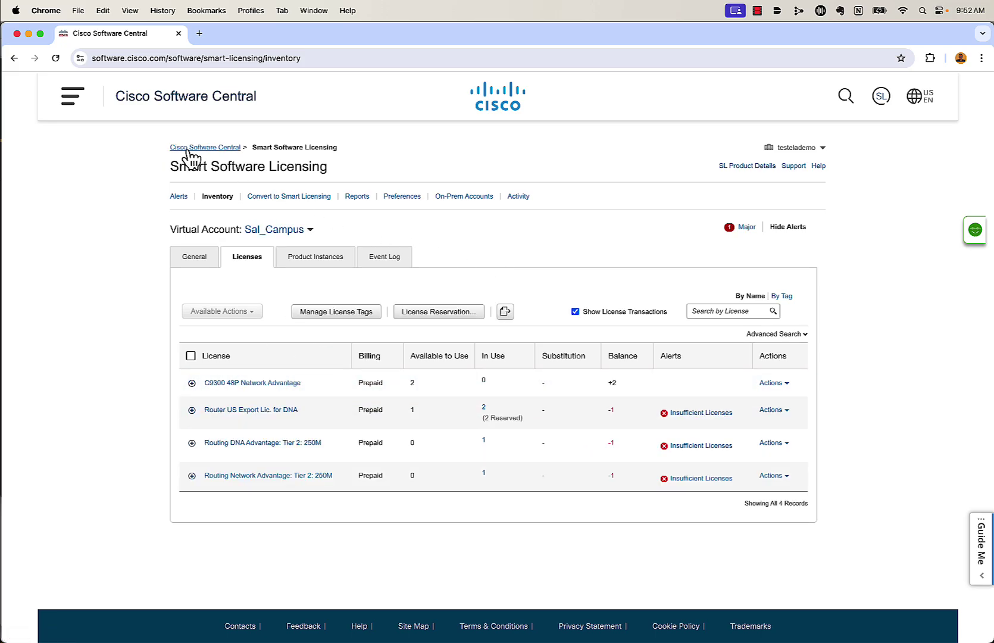
Step: Go back to the Software Central home and open Manage account under Manage Smart Account
{"action": "left_click", "coordinate": [191, 149]}
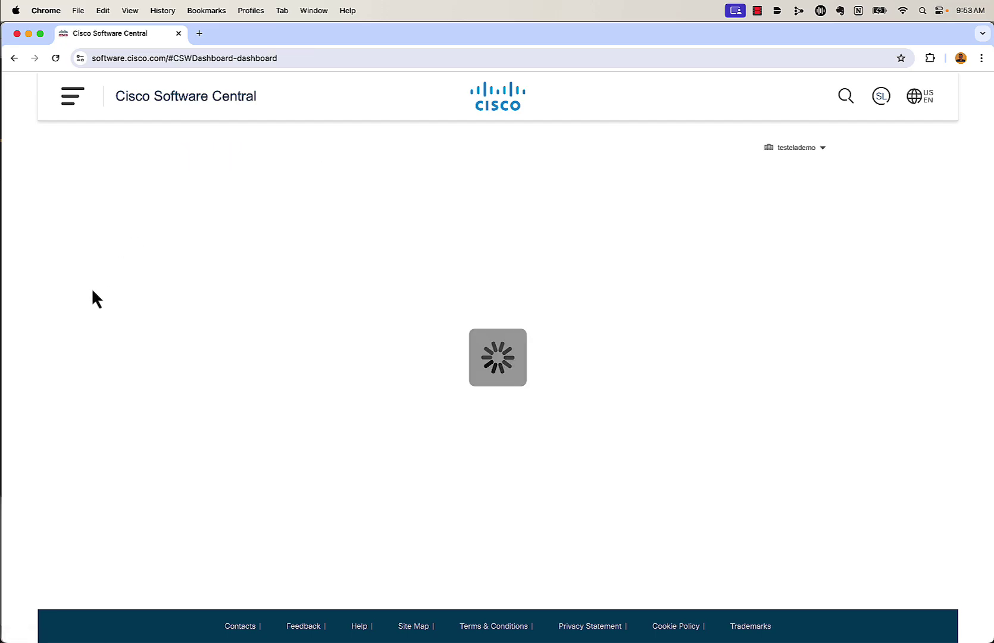
{"action": "scroll", "coordinate": [73, 410], "scroll_direction": "down", "scroll_amount": 3}
{"action": "scroll", "coordinate": [74, 410], "scroll_direction": "down", "scroll_amount": 4}
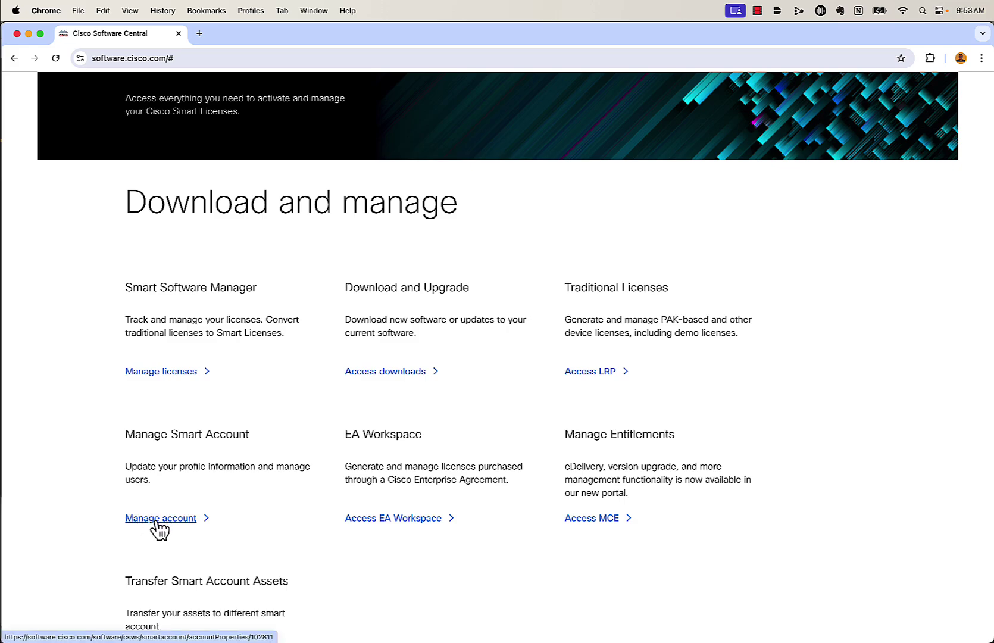
{"action": "left_click", "coordinate": [167, 522]}
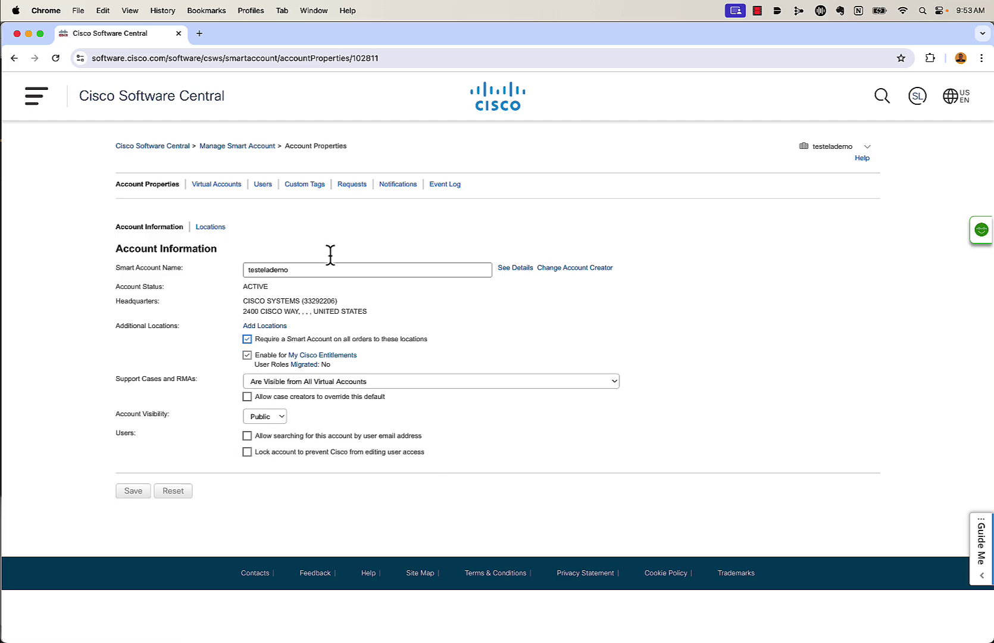
Step: Open the Virtual Accounts list, look through the Create Virtual Account form, and cancel it
{"action": "left_click", "coordinate": [215, 185]}
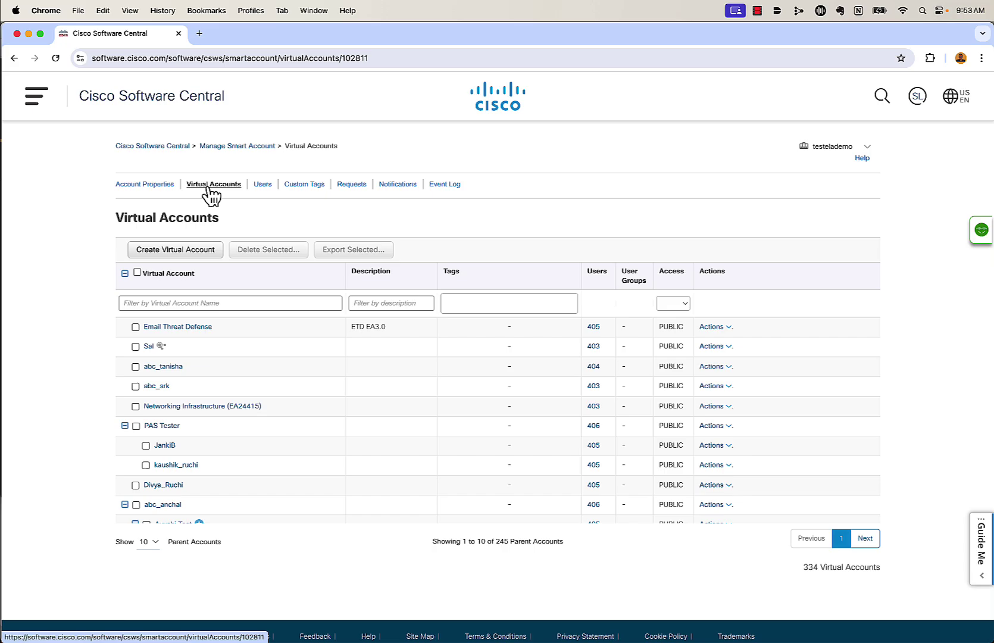
{"action": "left_click", "coordinate": [170, 252]}
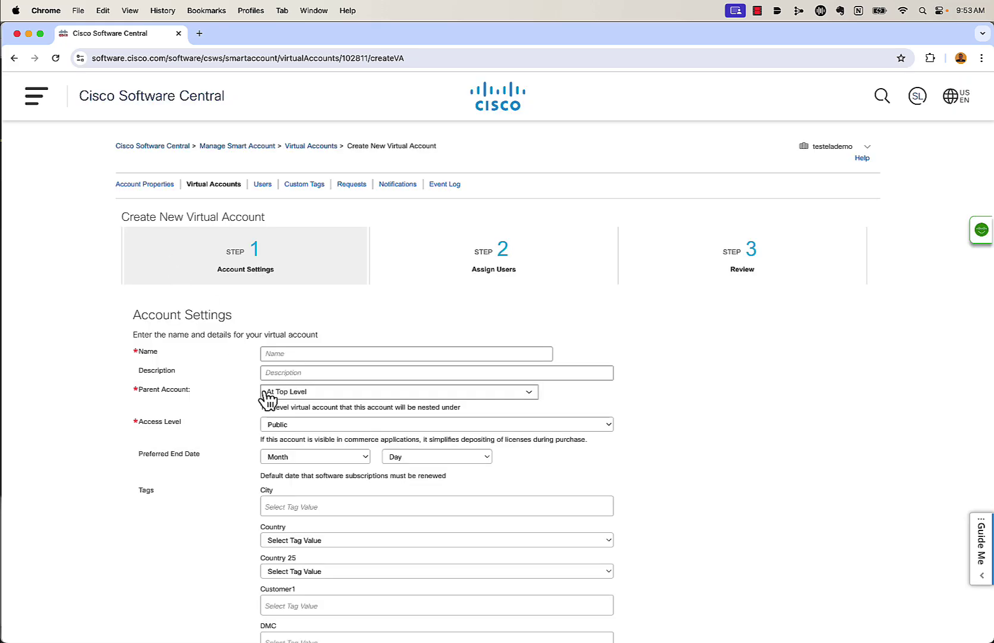
{"action": "scroll", "coordinate": [266, 399], "scroll_direction": "down", "scroll_amount": 10}
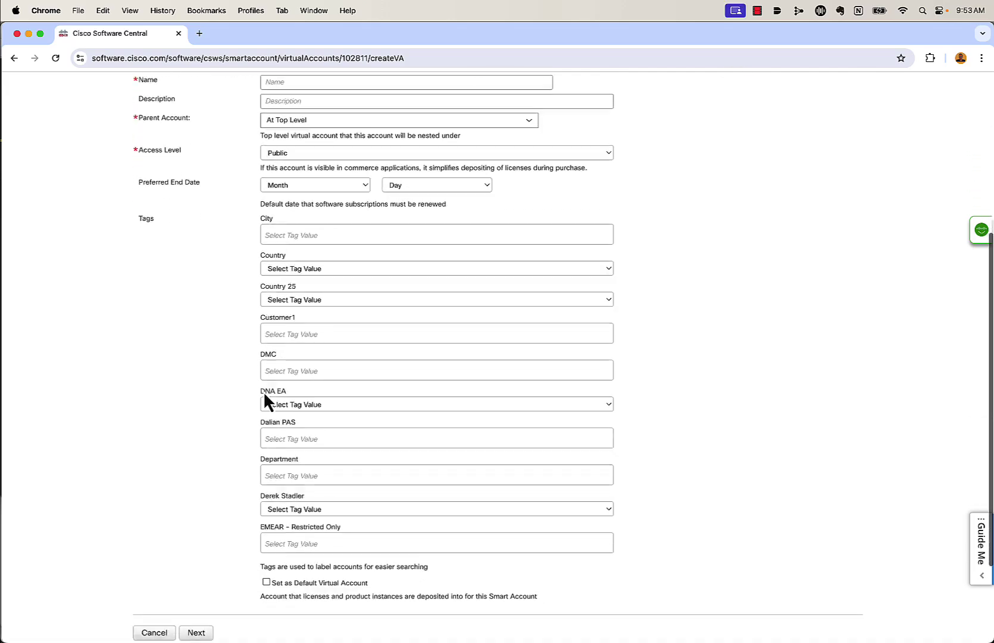
{"action": "scroll", "coordinate": [339, 283], "scroll_direction": "up", "scroll_amount": 5}
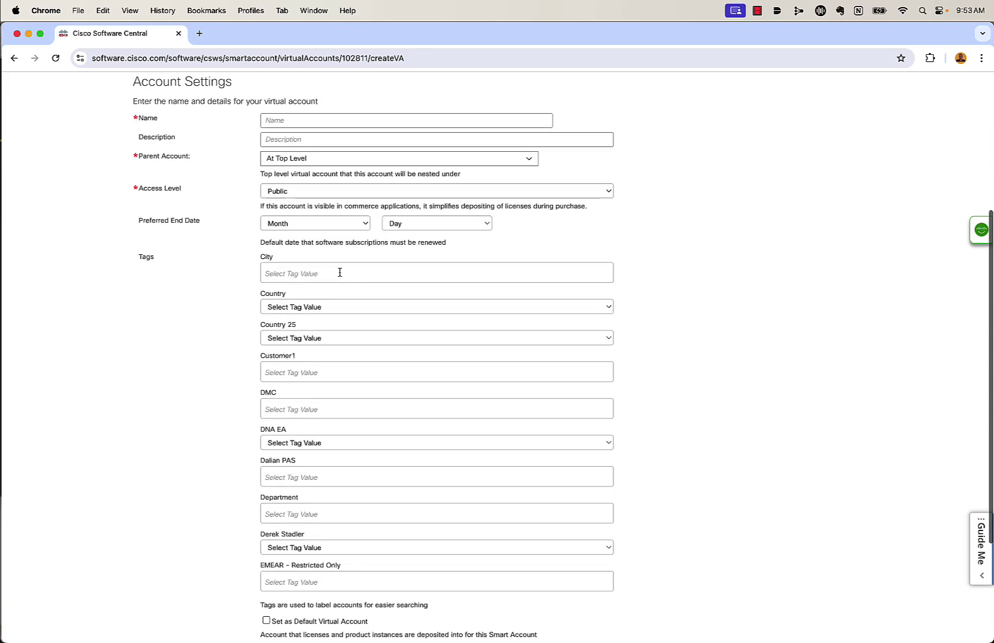
{"action": "scroll", "coordinate": [340, 282], "scroll_direction": "down", "scroll_amount": 3}
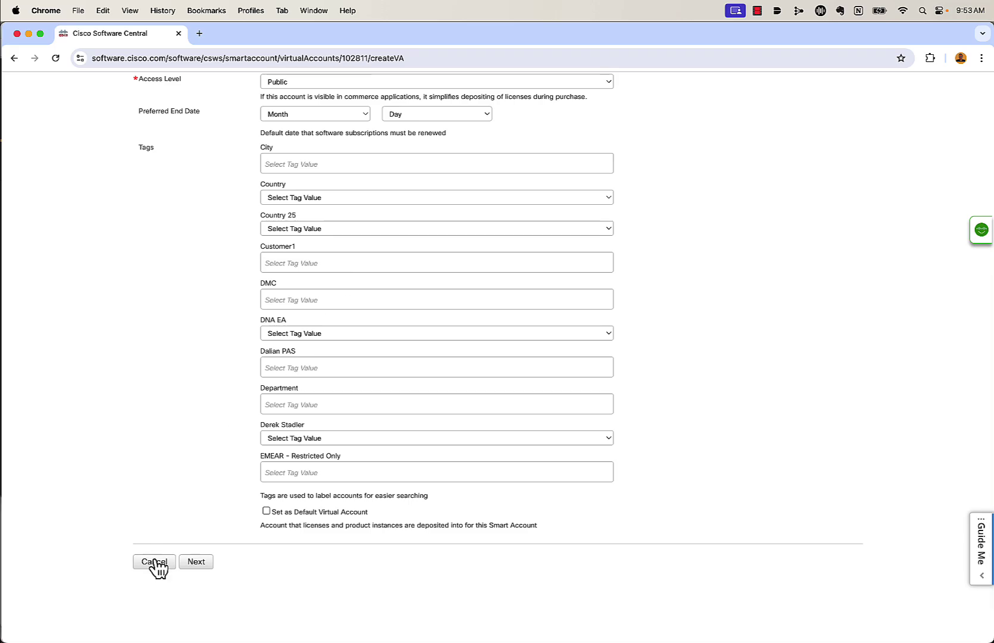
{"action": "left_click", "coordinate": [155, 562]}
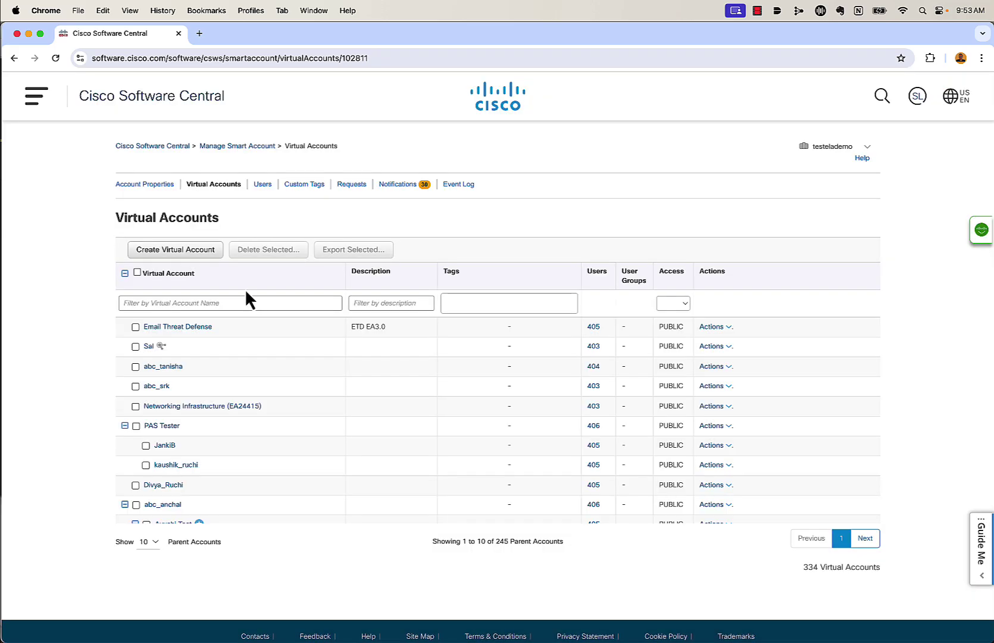
Step: Start the Add Users wizard from the Users tab, keeping Add Users Manually
{"action": "left_click", "coordinate": [262, 184]}
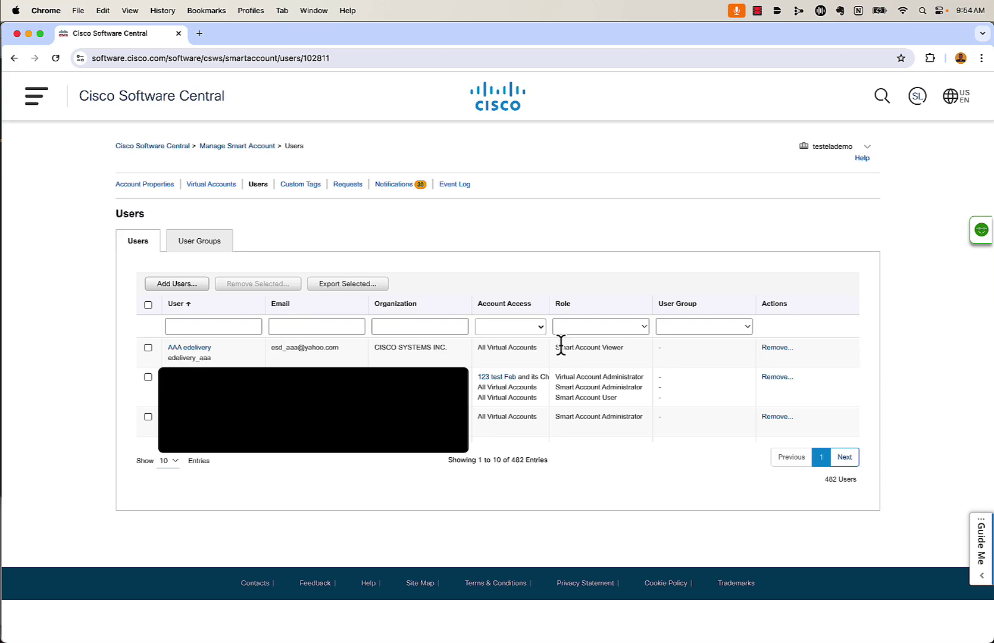
{"action": "left_click", "coordinate": [175, 285]}
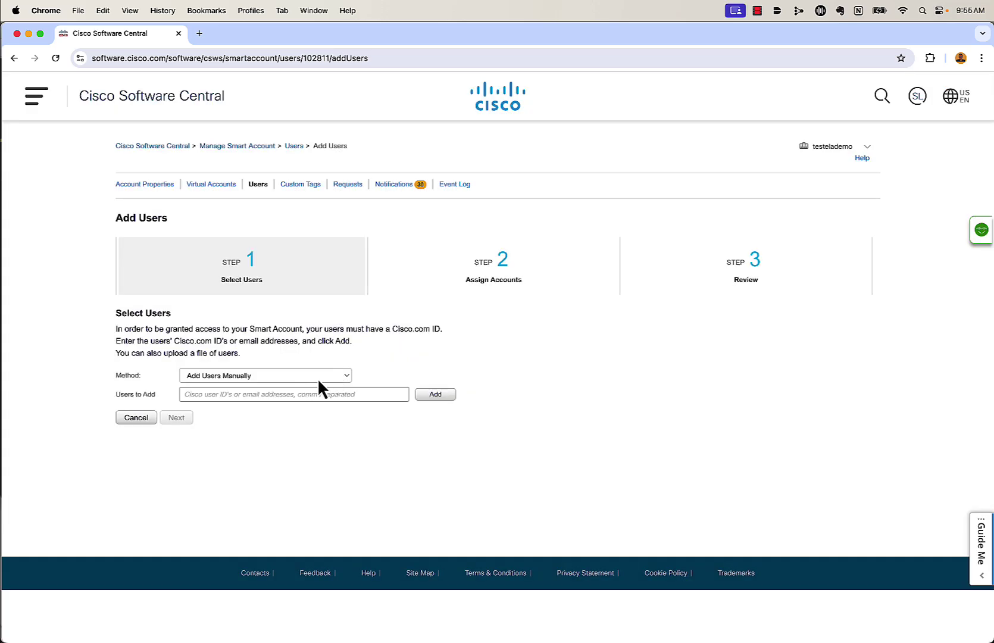
{"action": "left_click", "coordinate": [303, 379]}
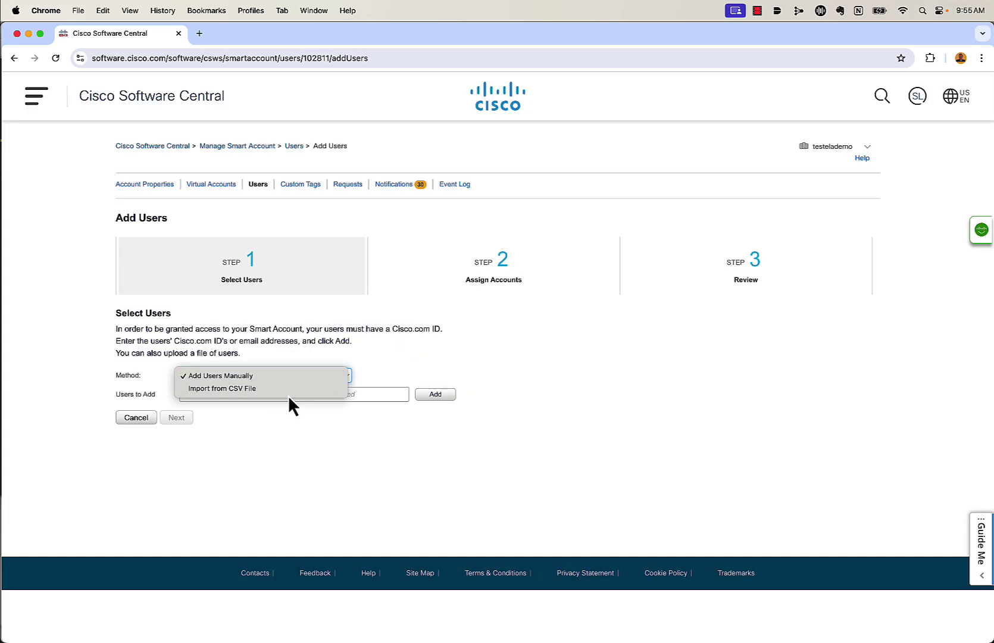
{"action": "left_click", "coordinate": [288, 425]}
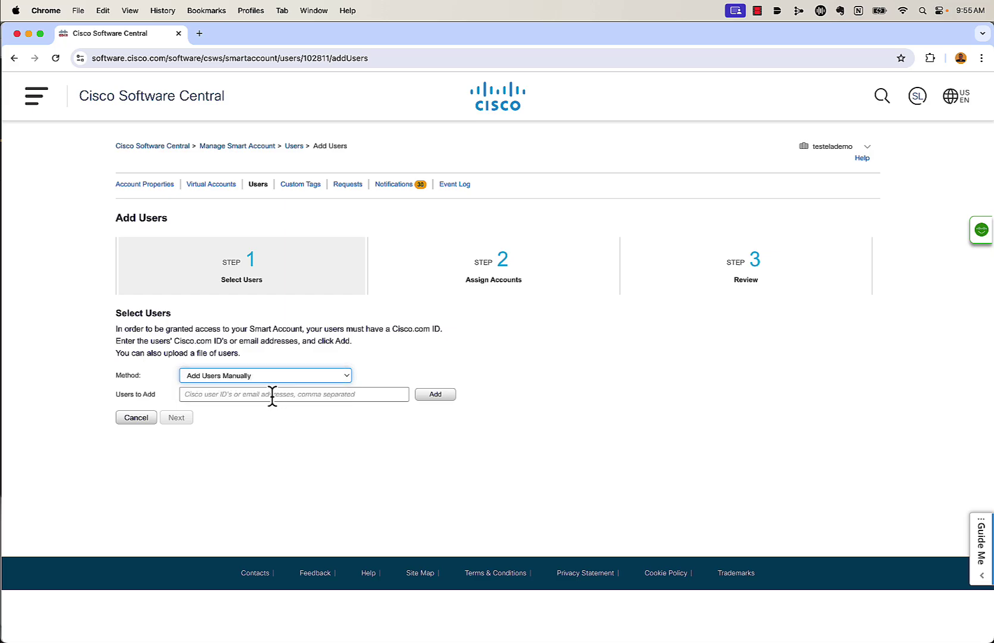
Step: Enter the user's Cisco ID, pick the suggested match, and add it to the list
{"action": "left_click", "coordinate": [272, 394]}
{"action": "type", "text": "slimura"}
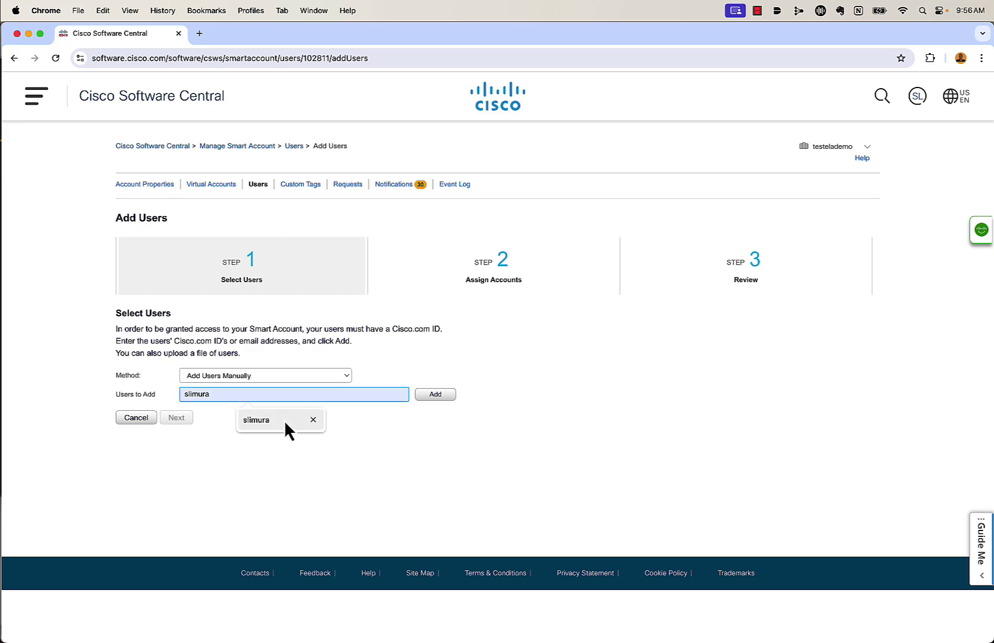
{"action": "left_click", "coordinate": [285, 419]}
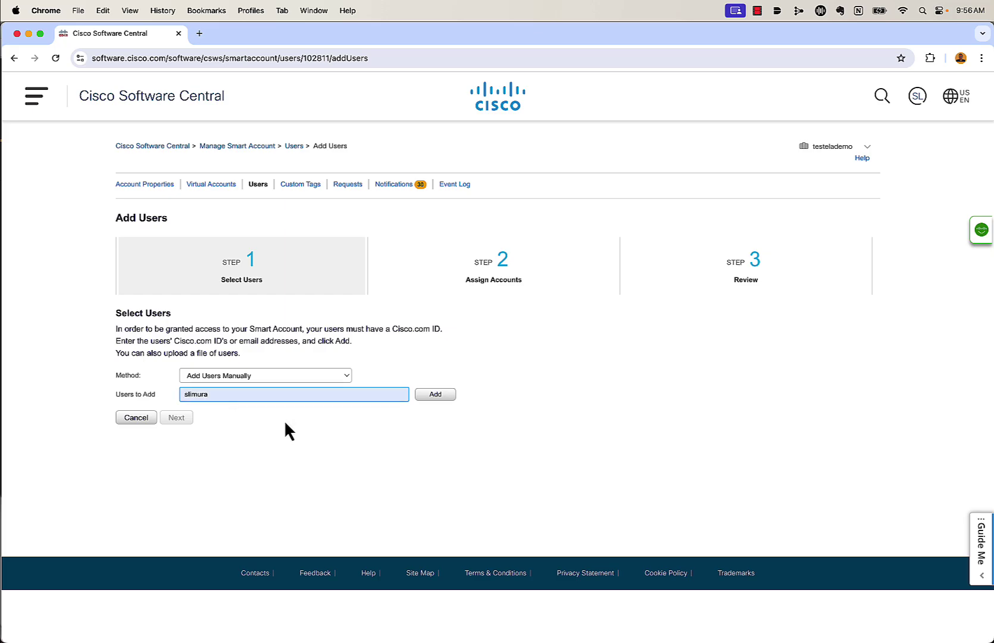
{"action": "left_click", "coordinate": [434, 395]}
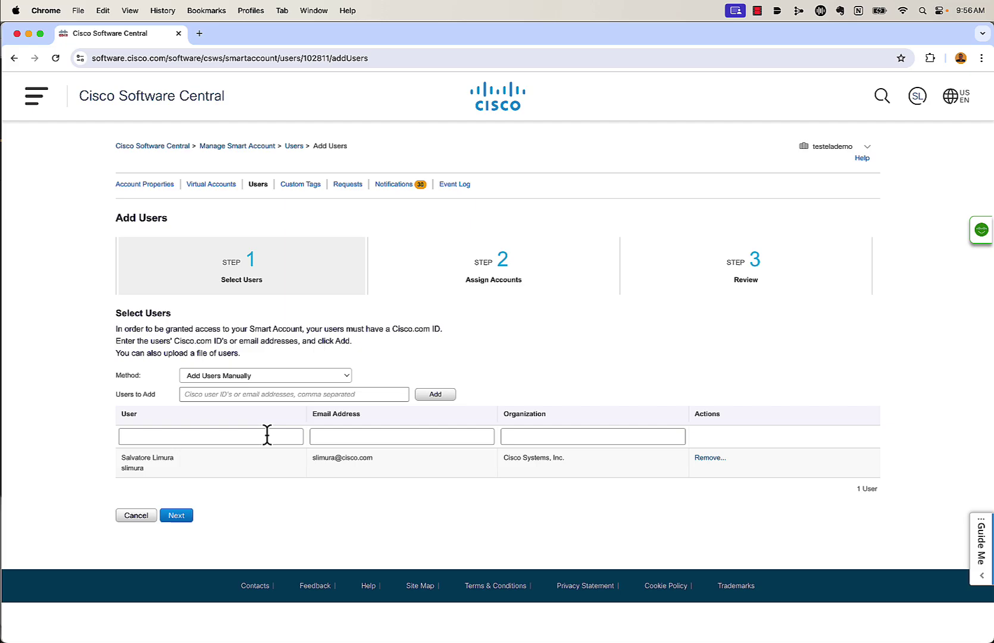
Step: Give the user Selected Virtual Accounts access with the Virtual Account Administrator role
{"action": "left_click", "coordinate": [182, 517]}
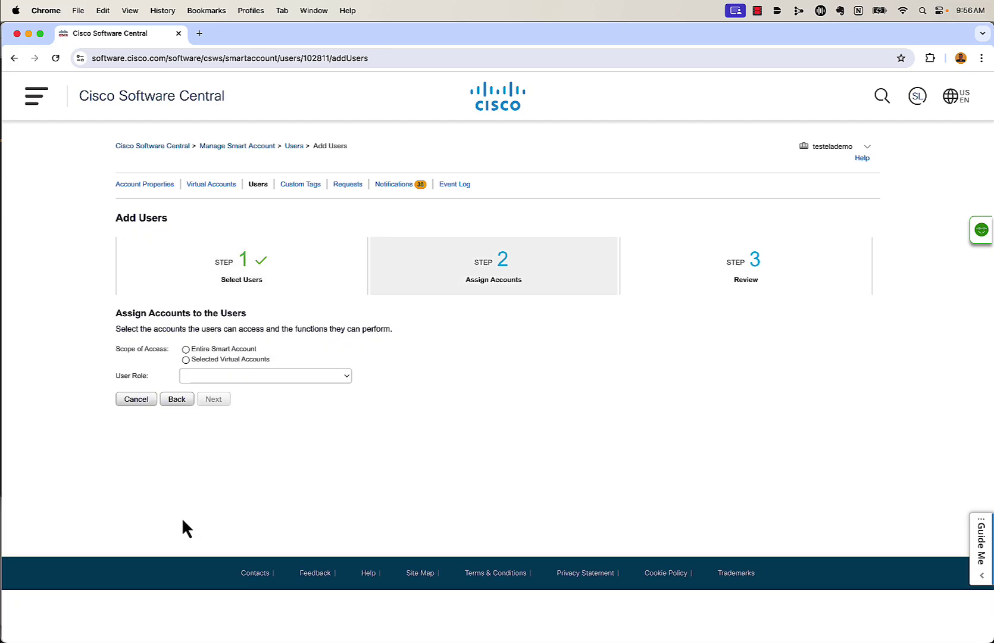
{"action": "left_click", "coordinate": [186, 359]}
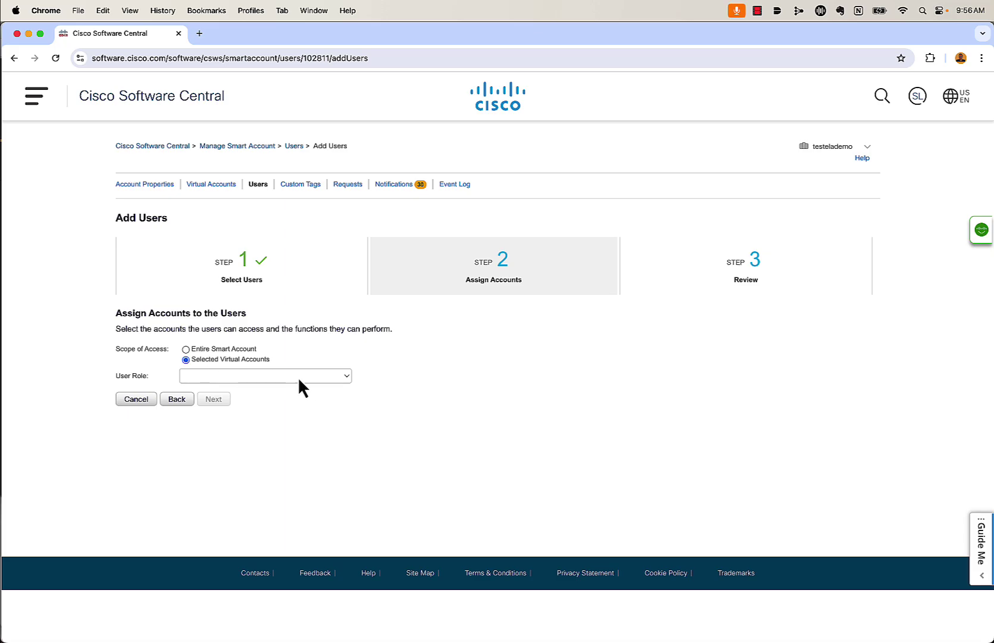
{"action": "left_click", "coordinate": [330, 376]}
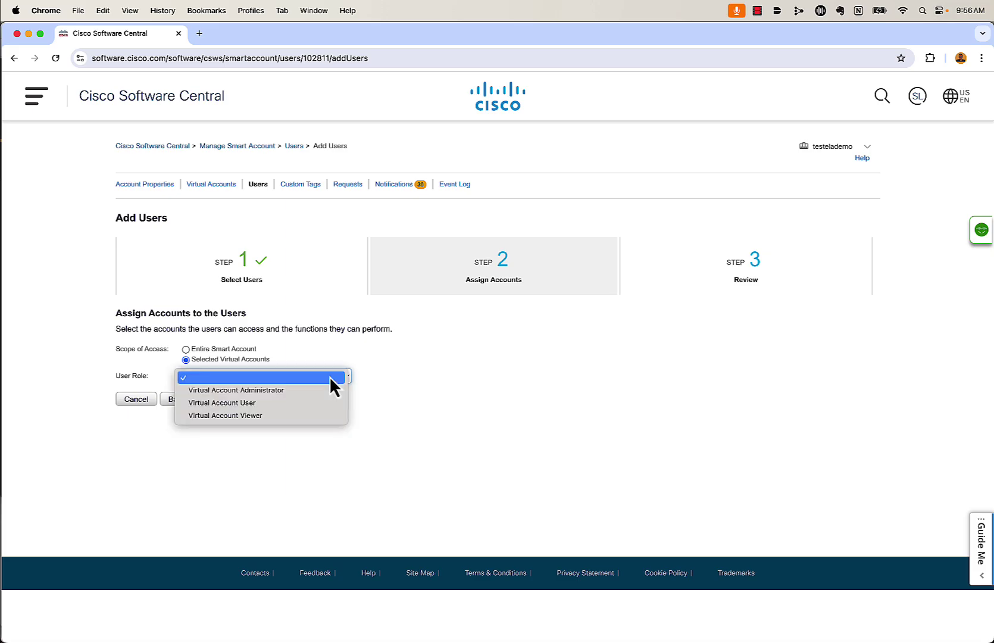
{"action": "left_click", "coordinate": [259, 391]}
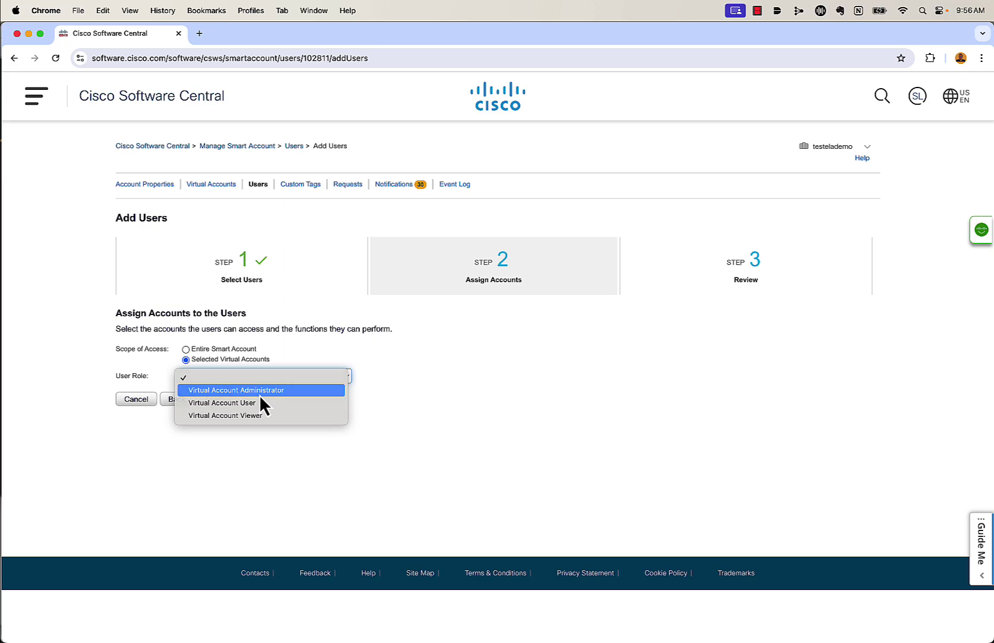
Step: Tick the Sal virtual account, cancel the wizard, and view the Notifications page
{"action": "scroll", "coordinate": [470, 396], "scroll_direction": "down", "scroll_amount": 5}
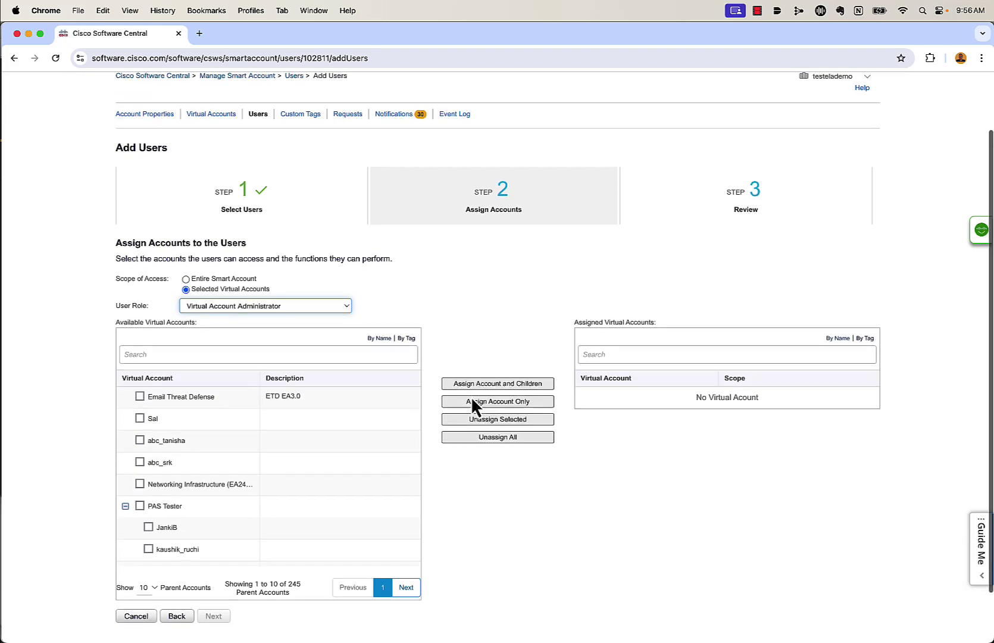
{"action": "scroll", "coordinate": [175, 393], "scroll_direction": "down", "scroll_amount": 5}
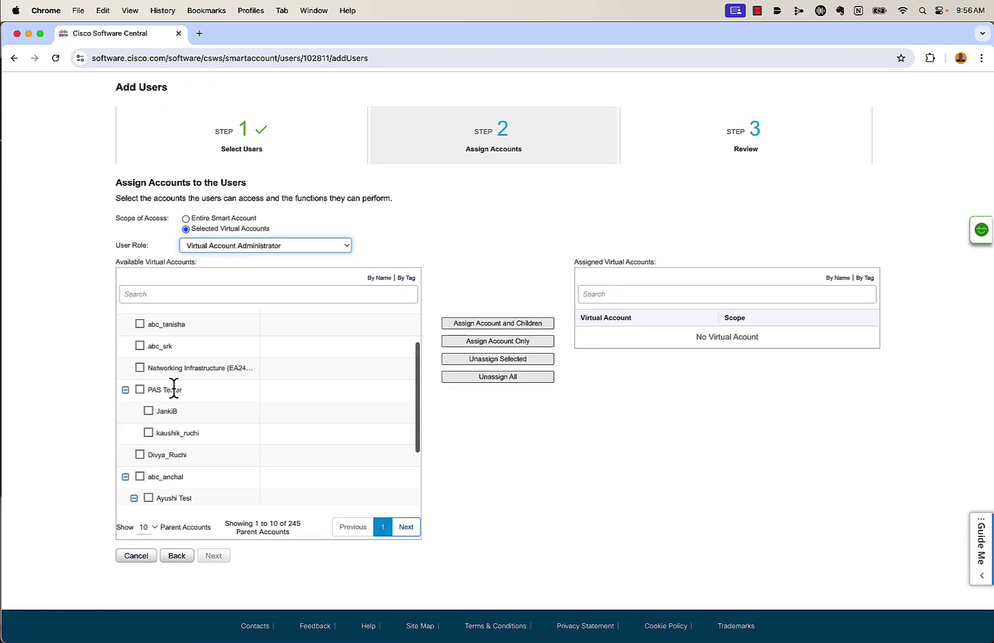
{"action": "scroll", "coordinate": [155, 392], "scroll_direction": "up", "scroll_amount": 5}
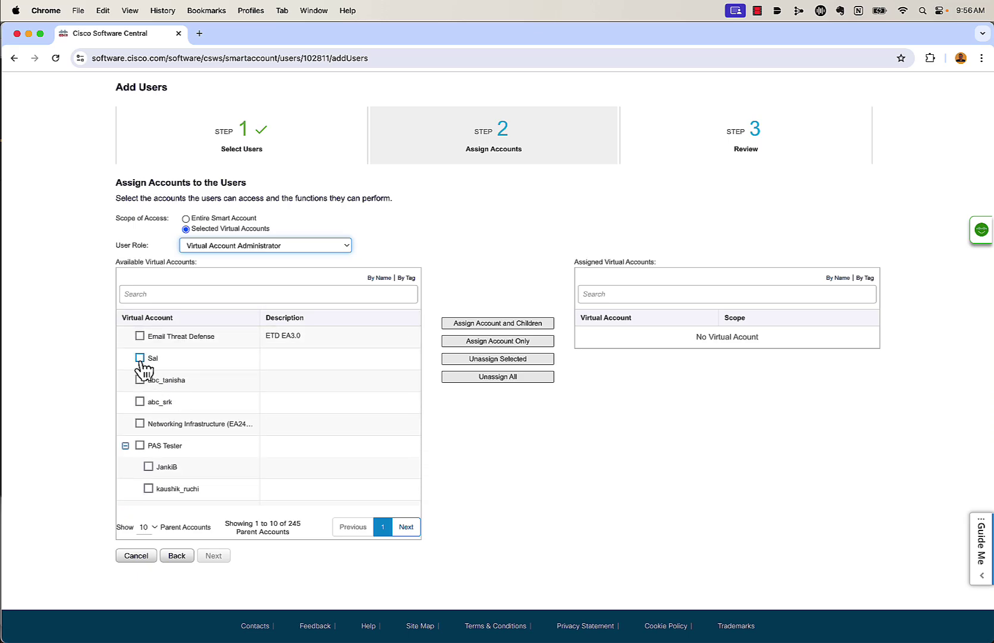
{"action": "left_click", "coordinate": [140, 358]}
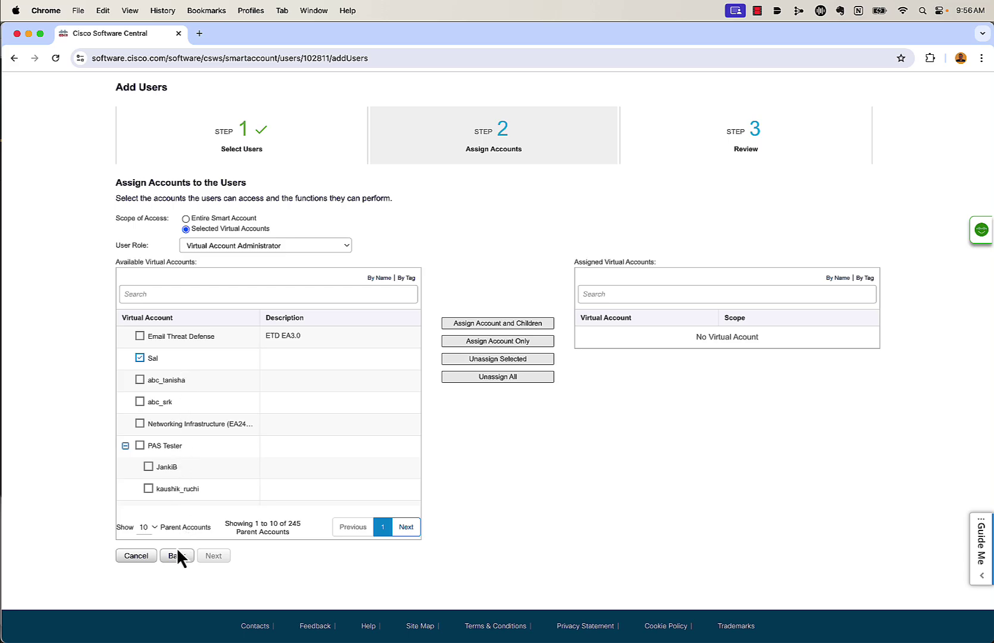
{"action": "left_click", "coordinate": [132, 557]}
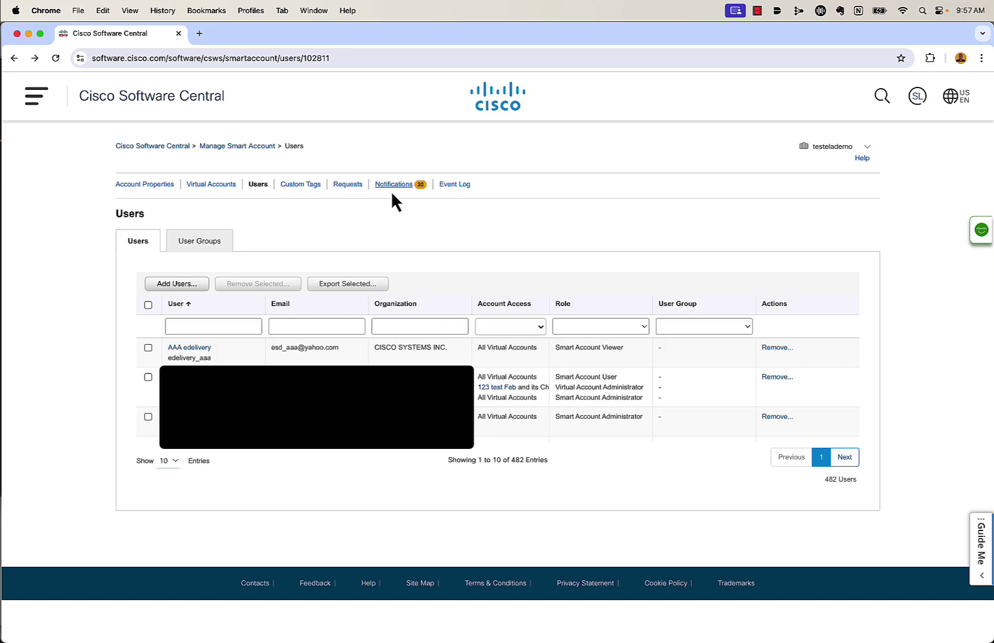
{"action": "left_click", "coordinate": [394, 186]}
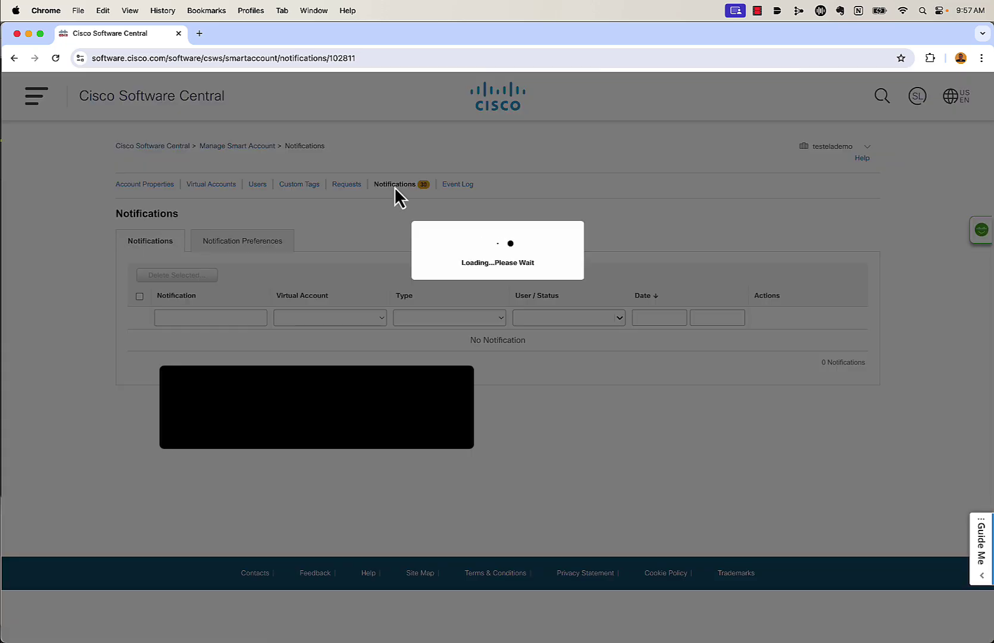